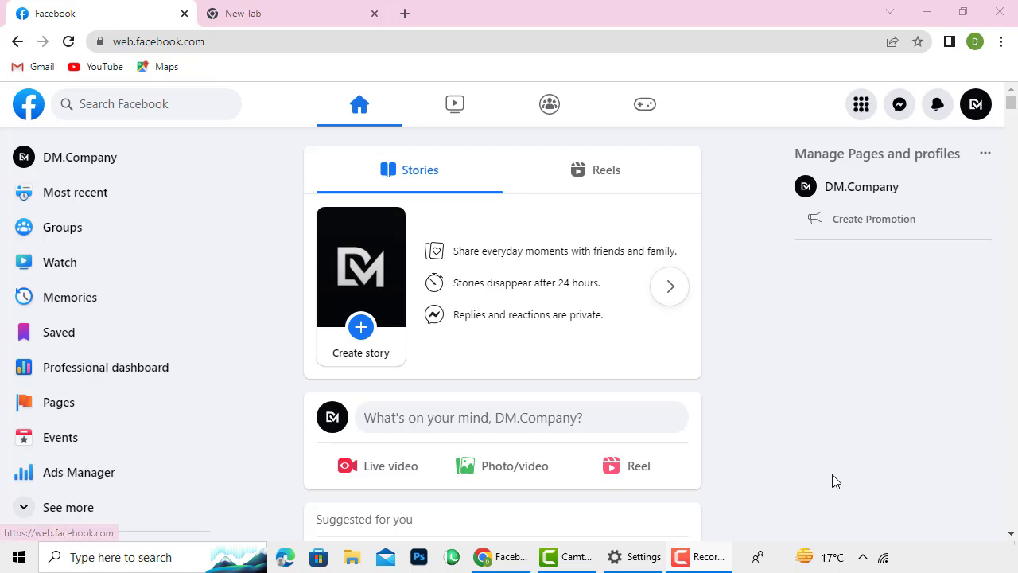
scroll(807, 464, "down", 5)
scroll(805, 464, "down", 10)
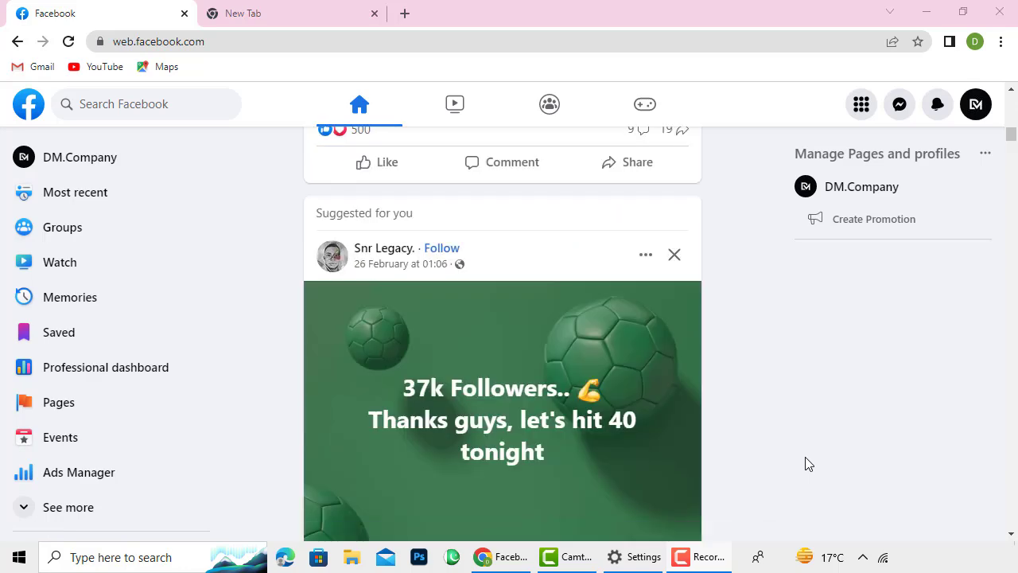
scroll(810, 464, "up", 5)
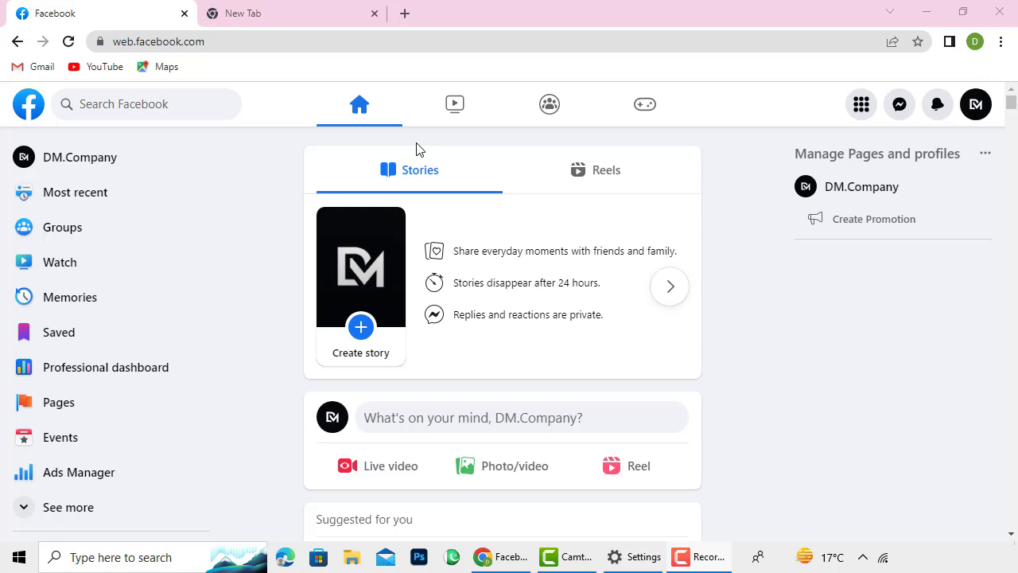
Step: Switch from the DM.Company page to the personal account and view its profile page
left_click(978, 107)
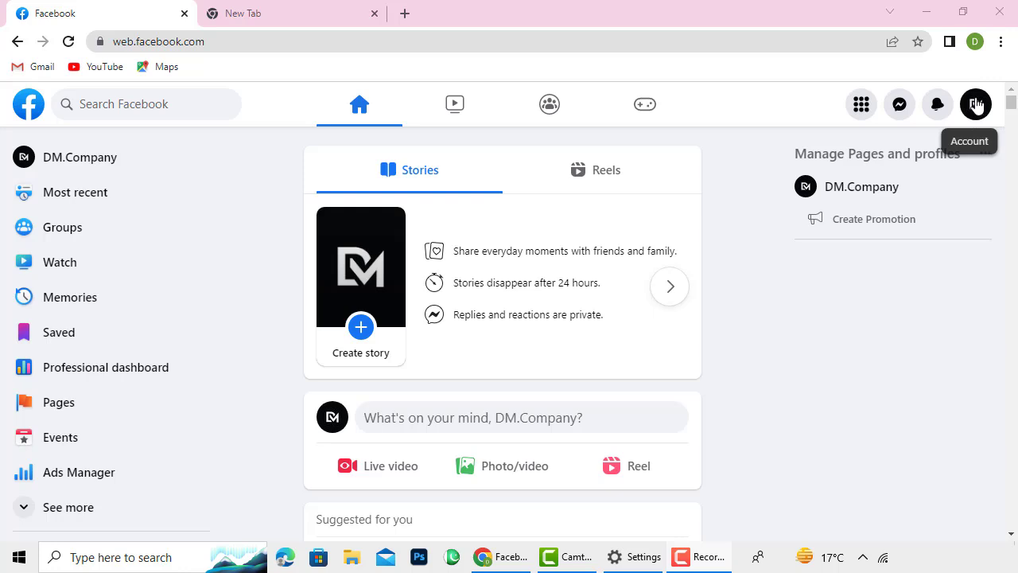
left_click(978, 107)
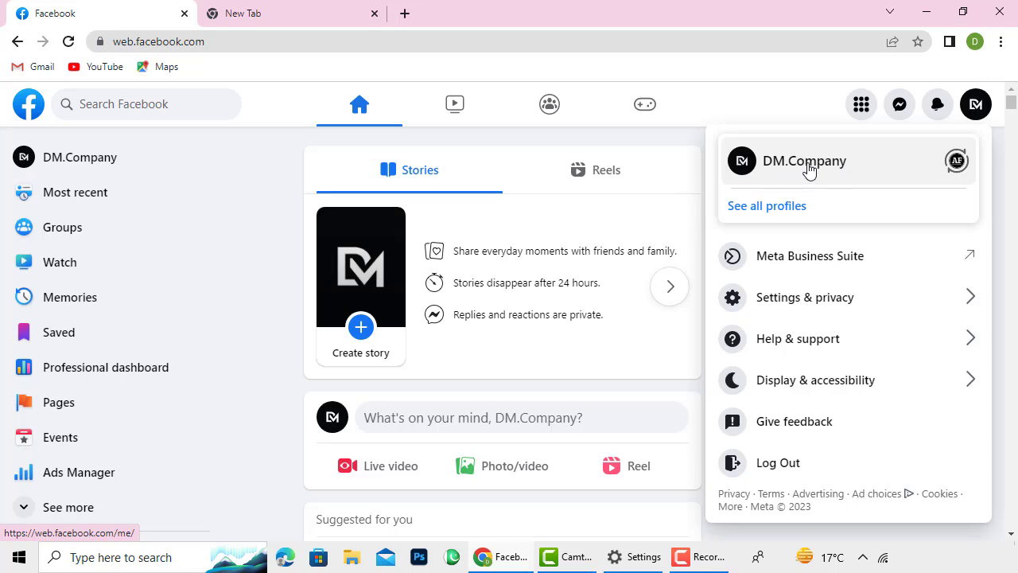
left_click(955, 162)
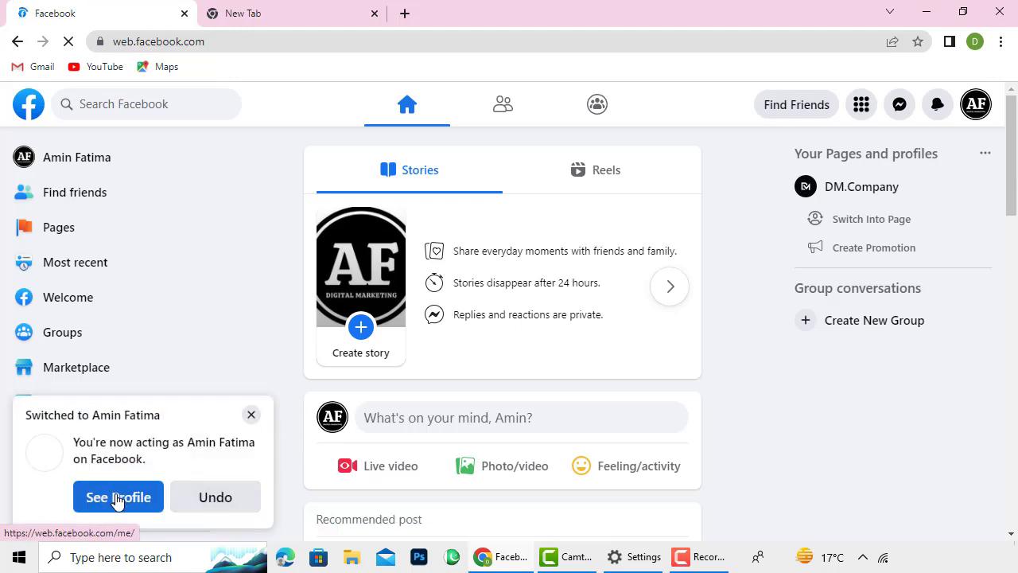
left_click(118, 495)
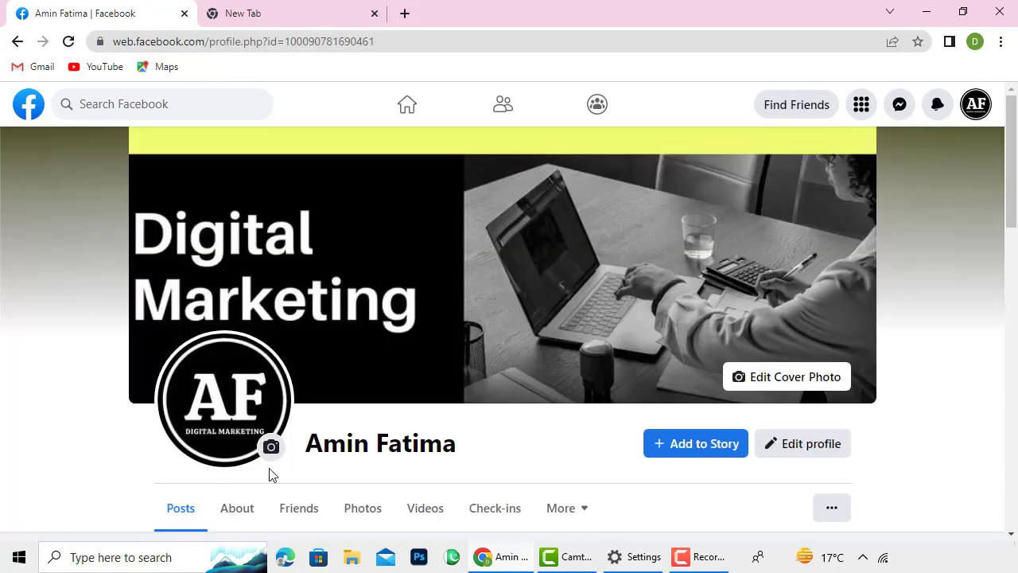
scroll(371, 432, "down", 5)
scroll(547, 381, "up", 5)
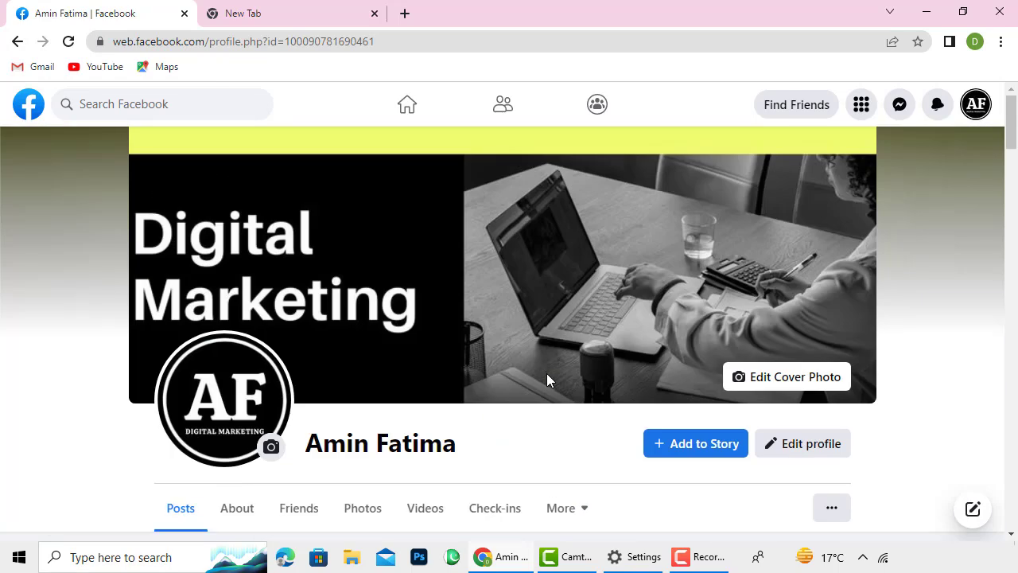
Step: Switch back to the DM.Company page and look over its profile
left_click(975, 112)
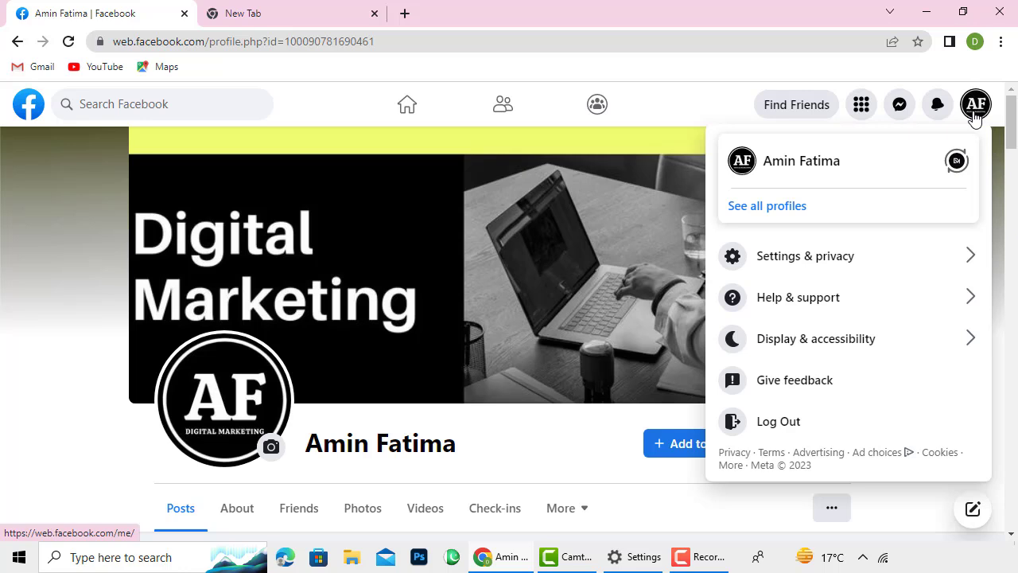
left_click(954, 162)
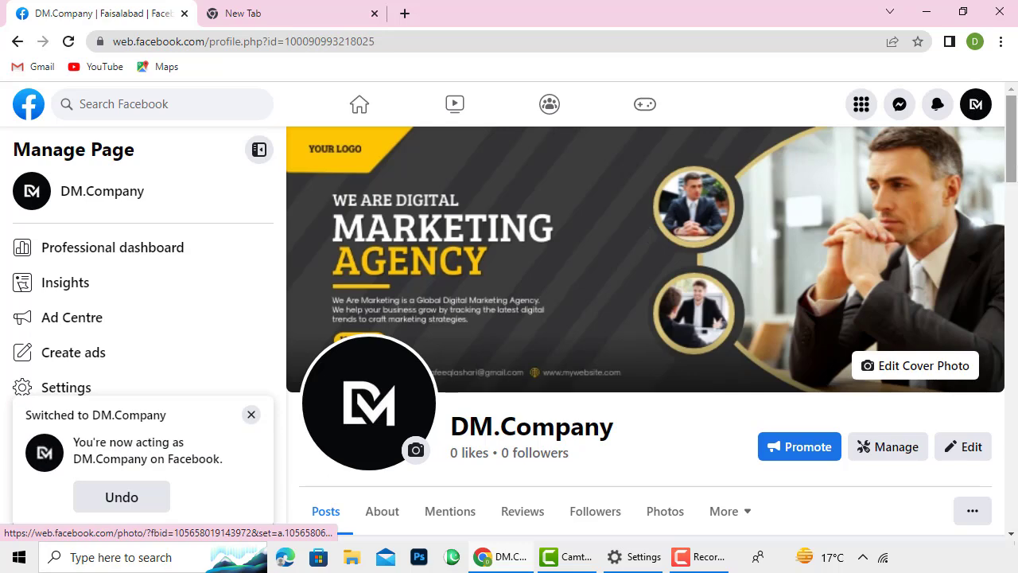
scroll(989, 272, "down", 7)
scroll(989, 239, "up", 6)
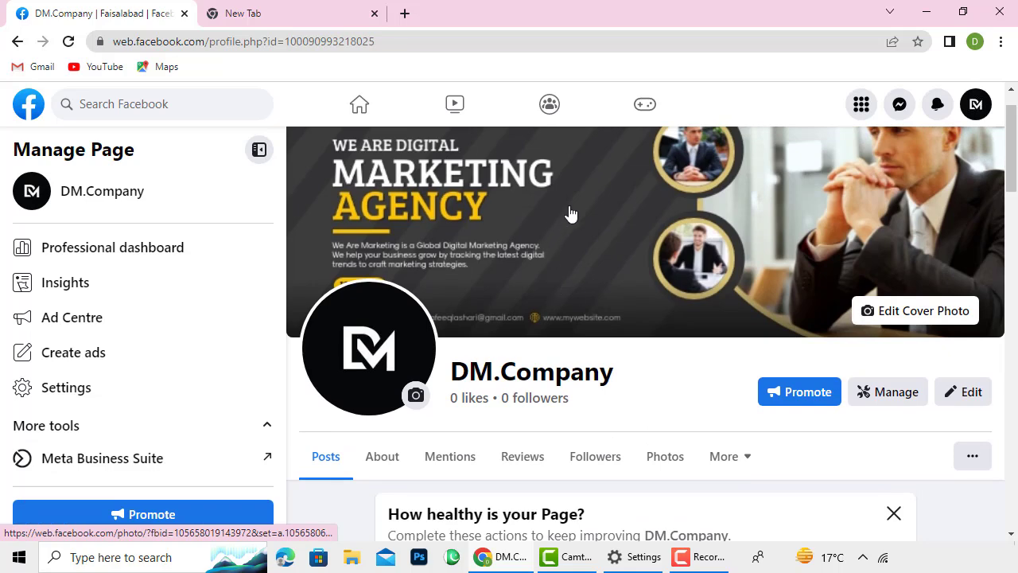
scroll(875, 199, "up", 1)
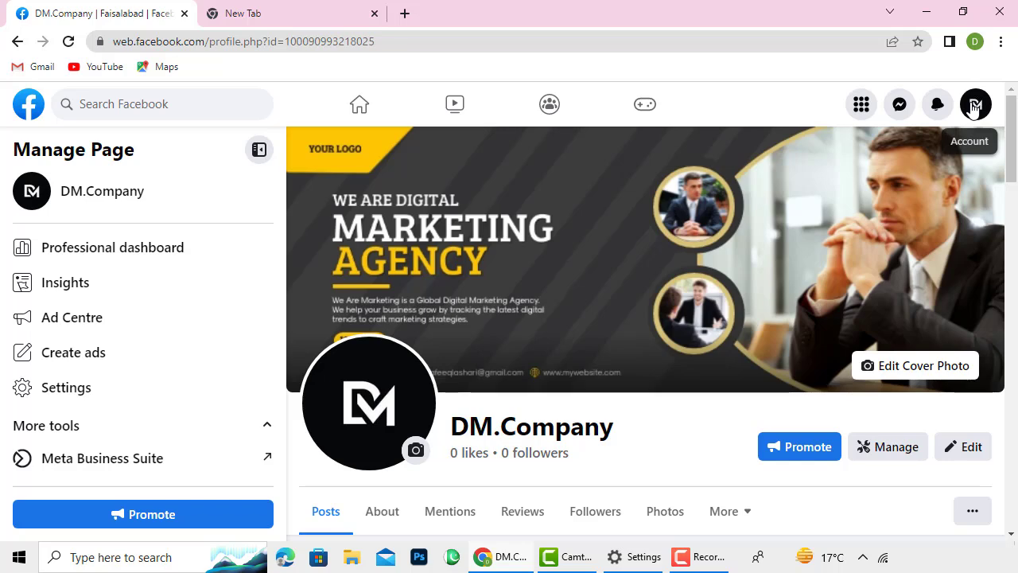
mouse_move(1012, 140)
left_mouse_down()
mouse_move(1009, 319)
mouse_move(995, 375)
mouse_move(1005, 204)
mouse_move(994, 138)
left_mouse_up()
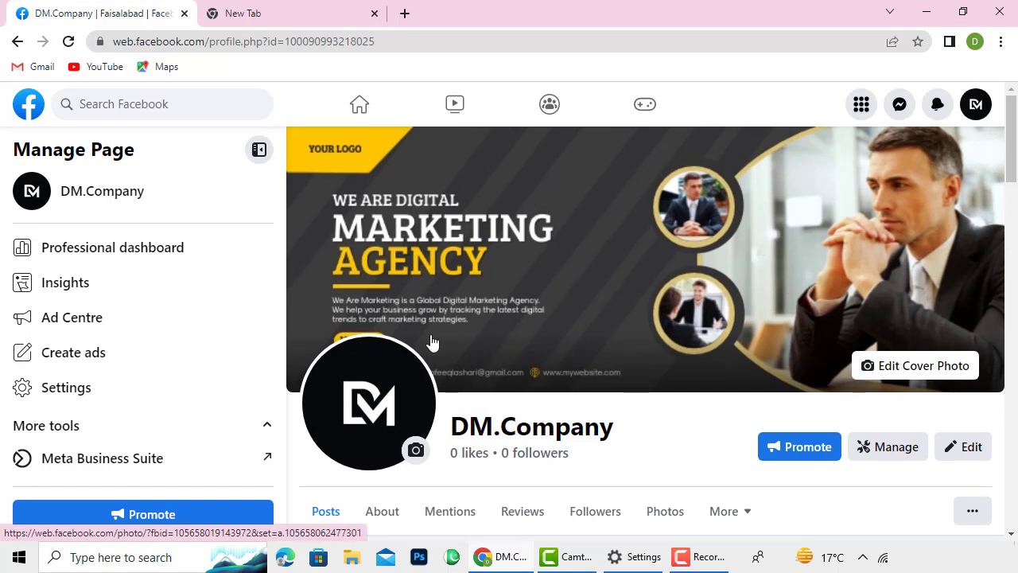
mouse_move(1011, 133)
left_mouse_down()
mouse_move(1015, 232)
mouse_move(1010, 115)
left_mouse_up()
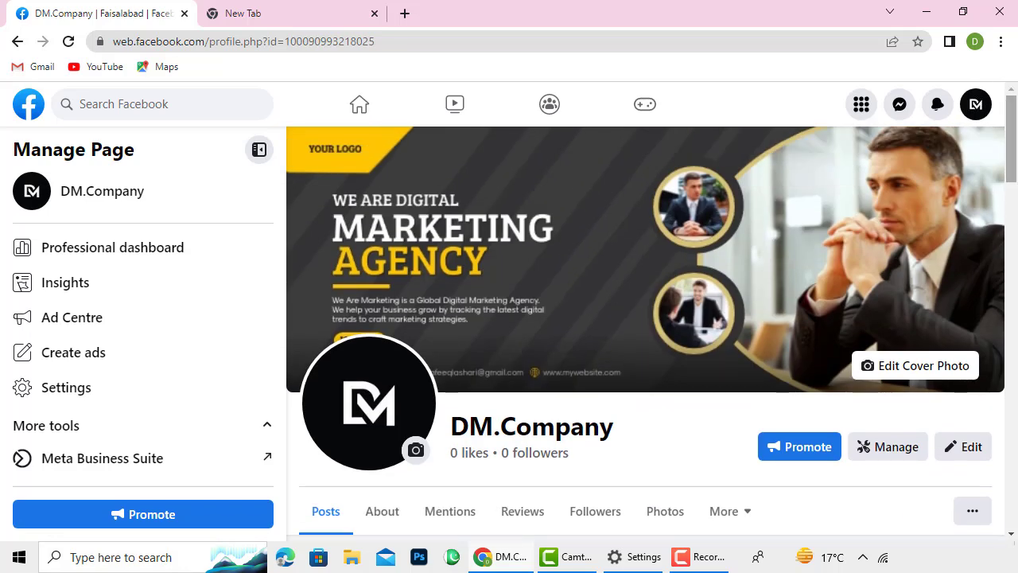
Step: Open the DM.Company page details for editing
scroll(925, 206, "down", 3)
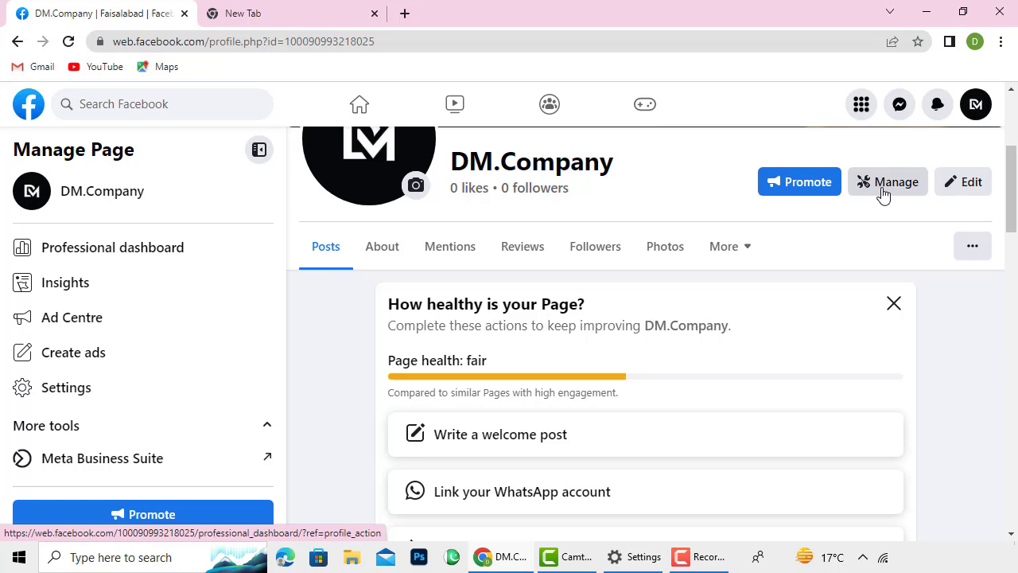
left_click(955, 183)
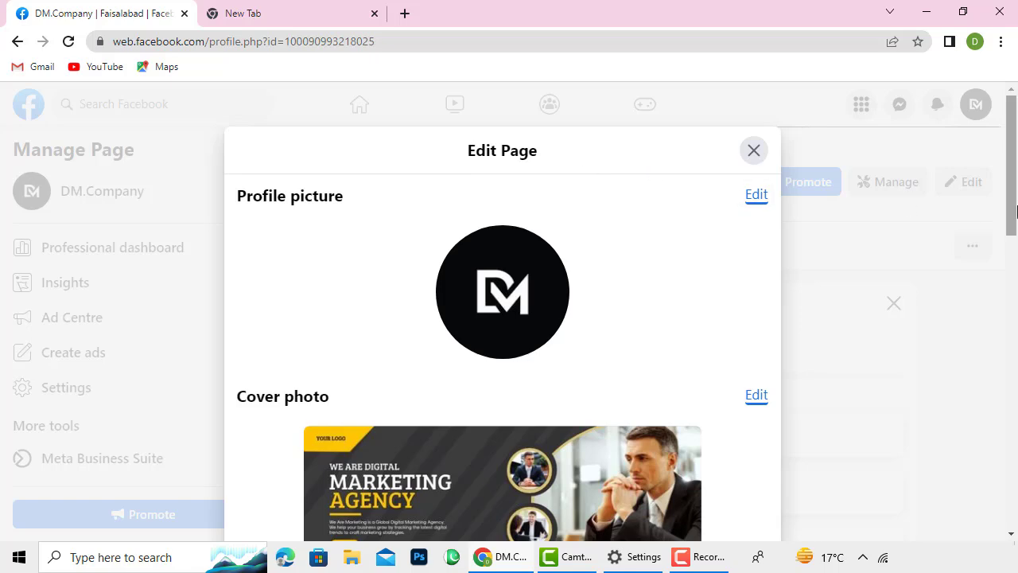
mouse_move(1008, 128)
left_mouse_down()
mouse_move(1009, 315)
mouse_move(1009, 127)
left_mouse_up()
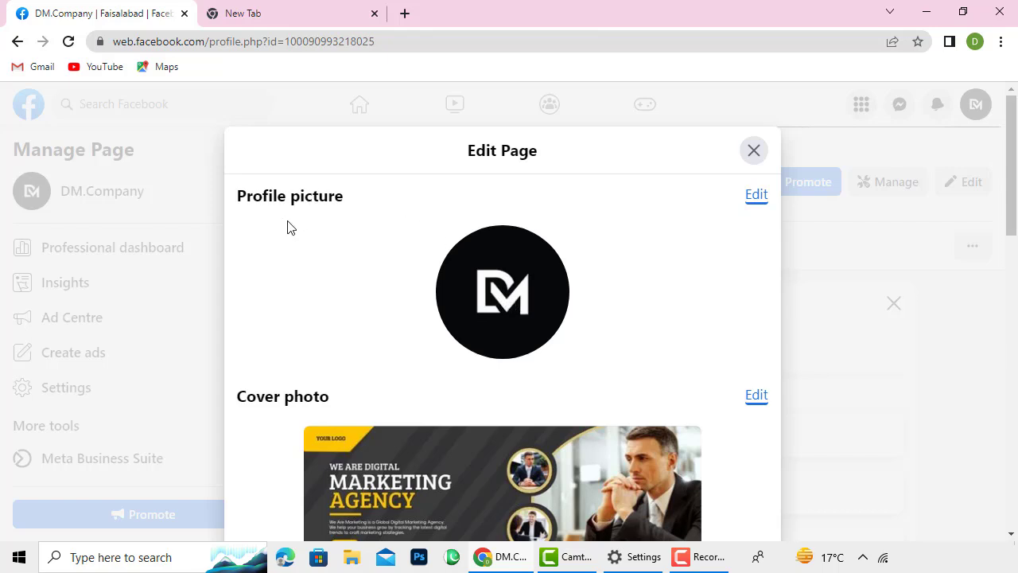
Step: Look through the options for updating the page's profile picture and close them without choosing one
left_click(756, 197)
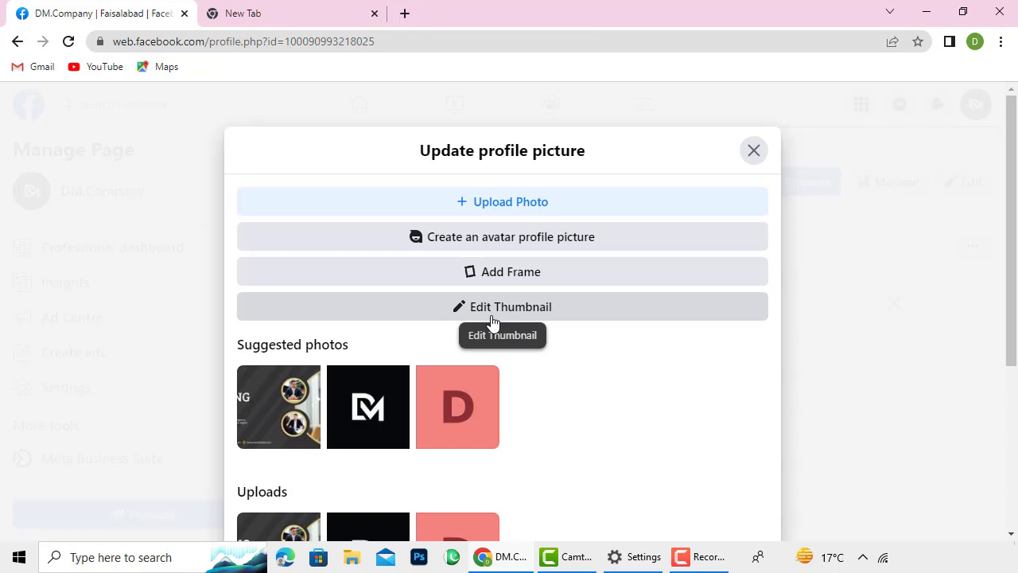
scroll(502, 316, "down", 3)
scroll(501, 316, "up", 3)
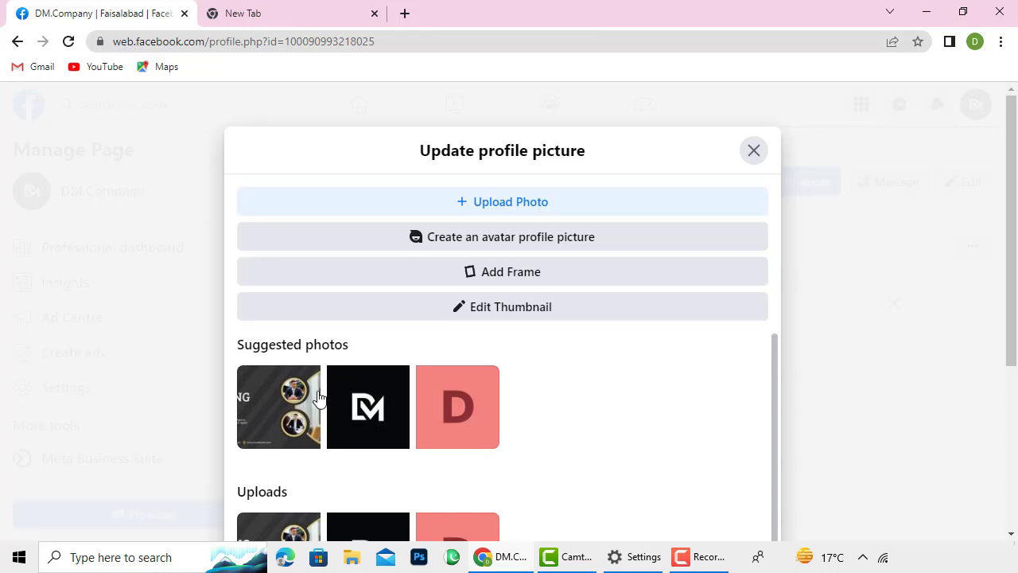
left_click(754, 151)
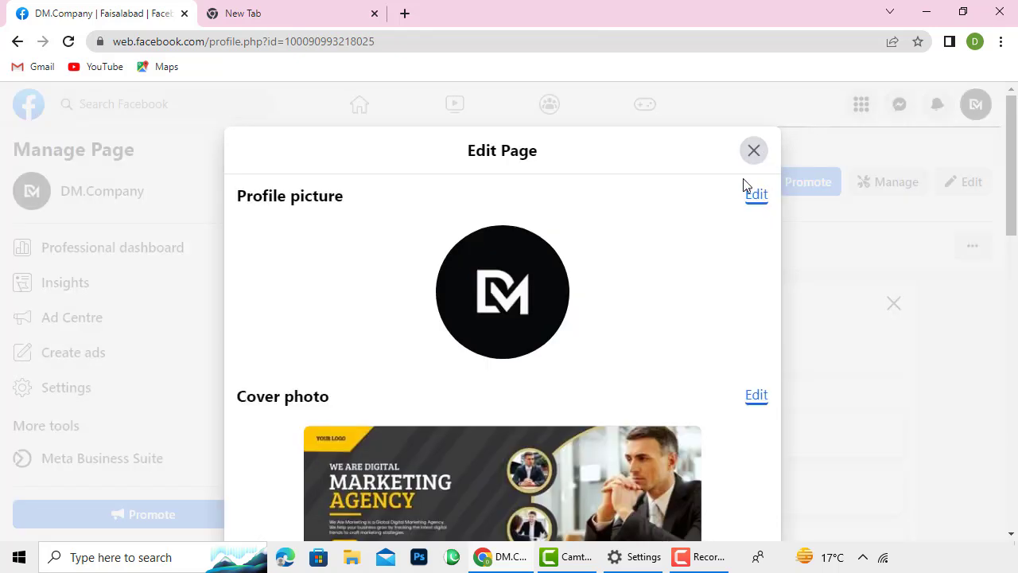
scroll(1017, 208, "down", 3)
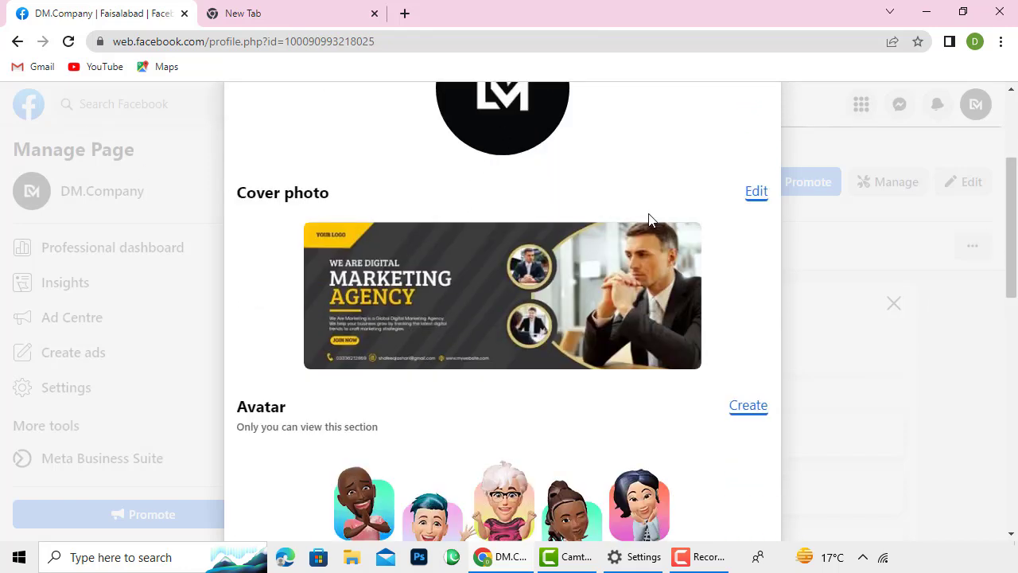
left_click(752, 193)
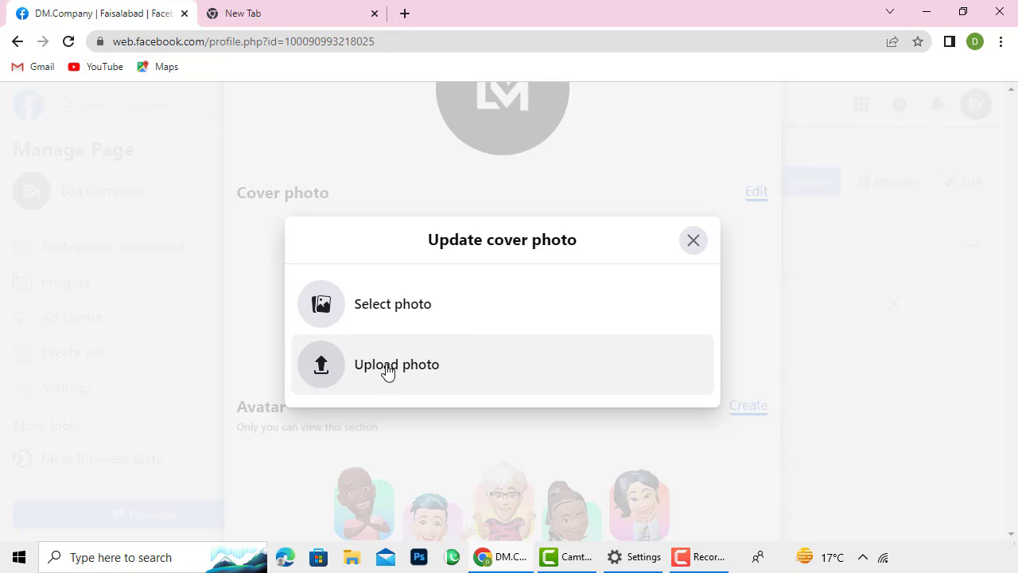
left_click(415, 372)
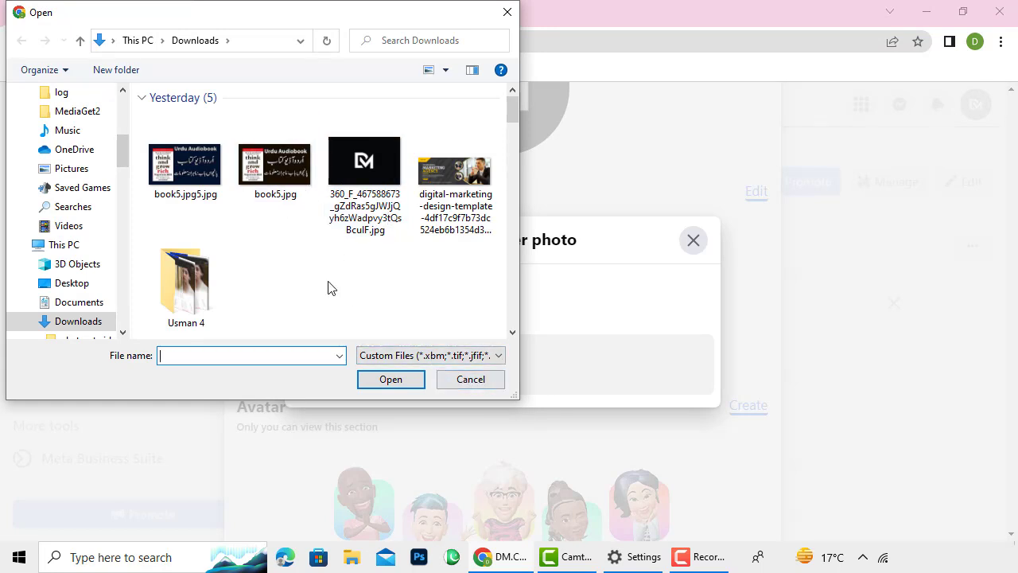
left_click(403, 211)
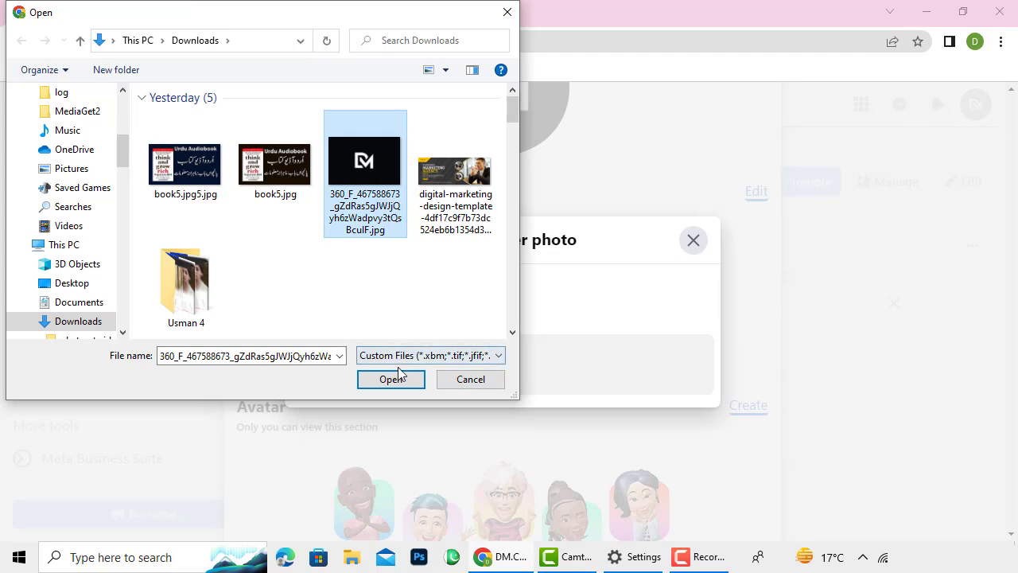
left_click(465, 385)
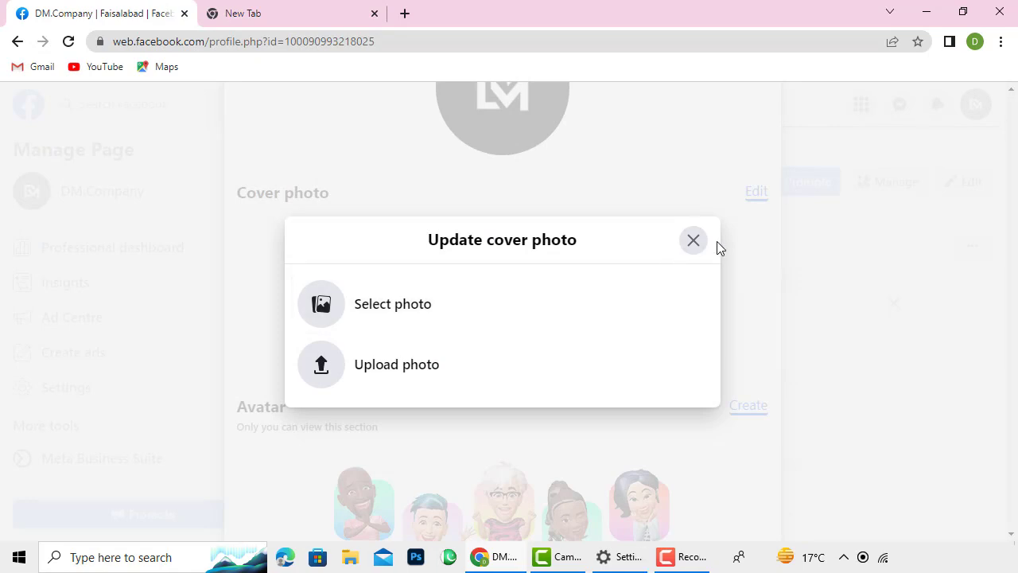
left_click(685, 245)
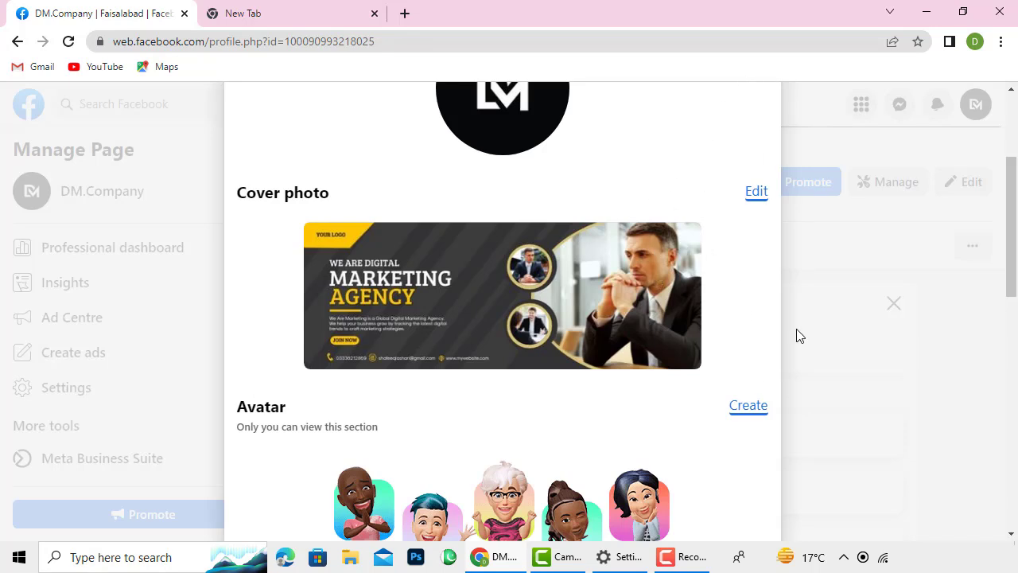
Step: Create an avatar for the page from the preset with long wavy blonde hair, and close the avatar editor
left_click_drag(1014, 240, 1017, 306)
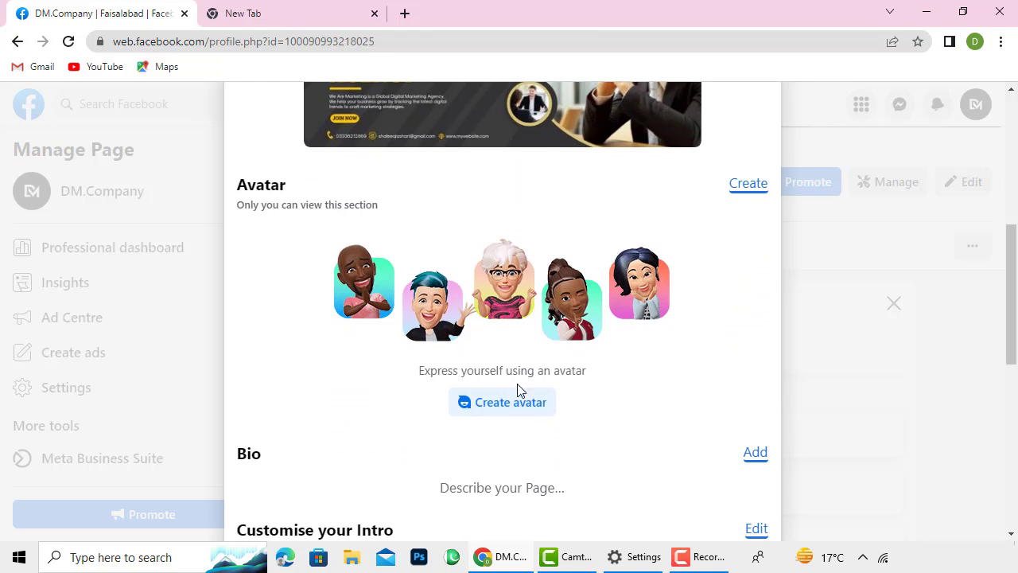
left_click(748, 195)
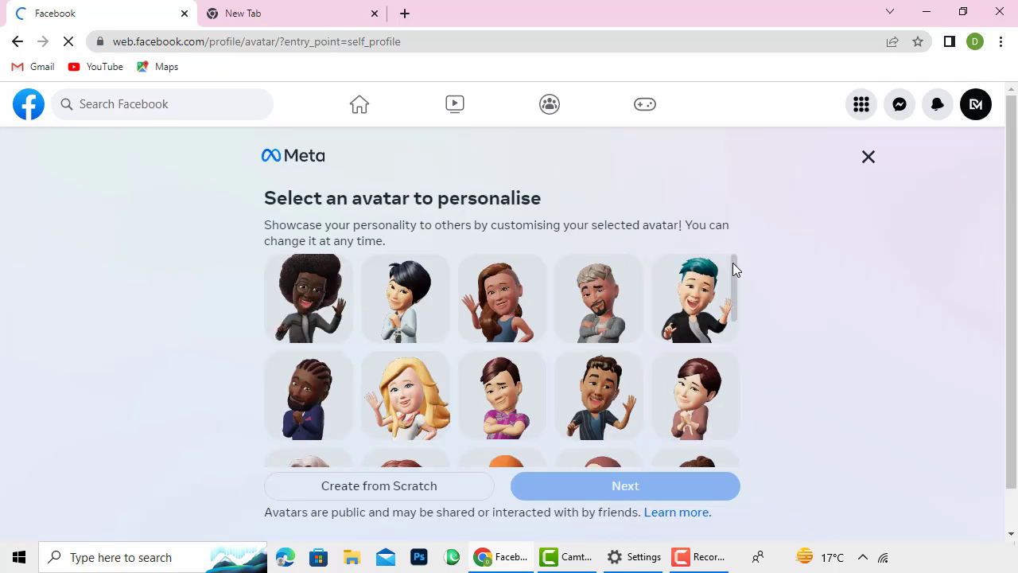
scroll(668, 354, "down", 5)
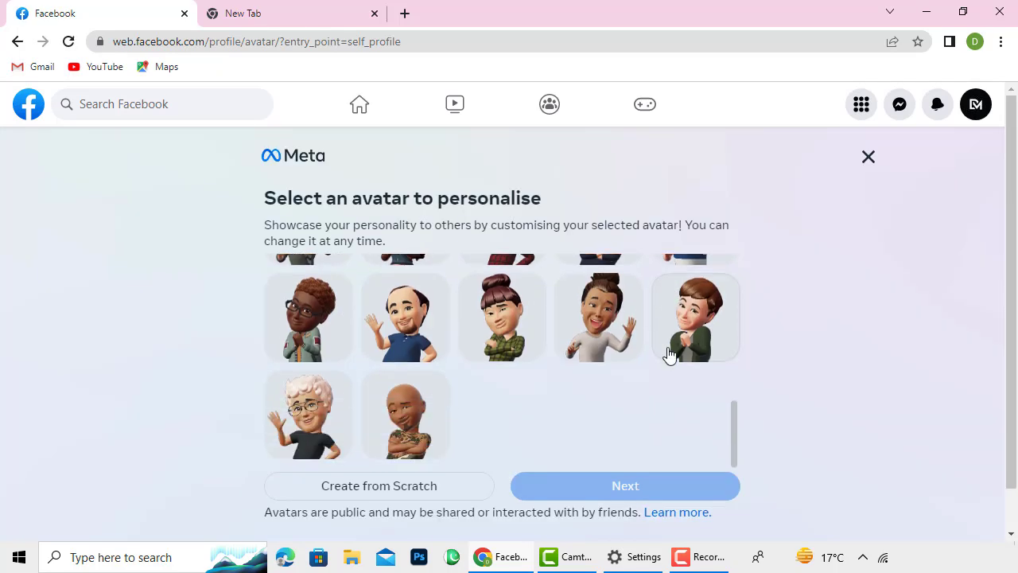
scroll(569, 394, "up", 5)
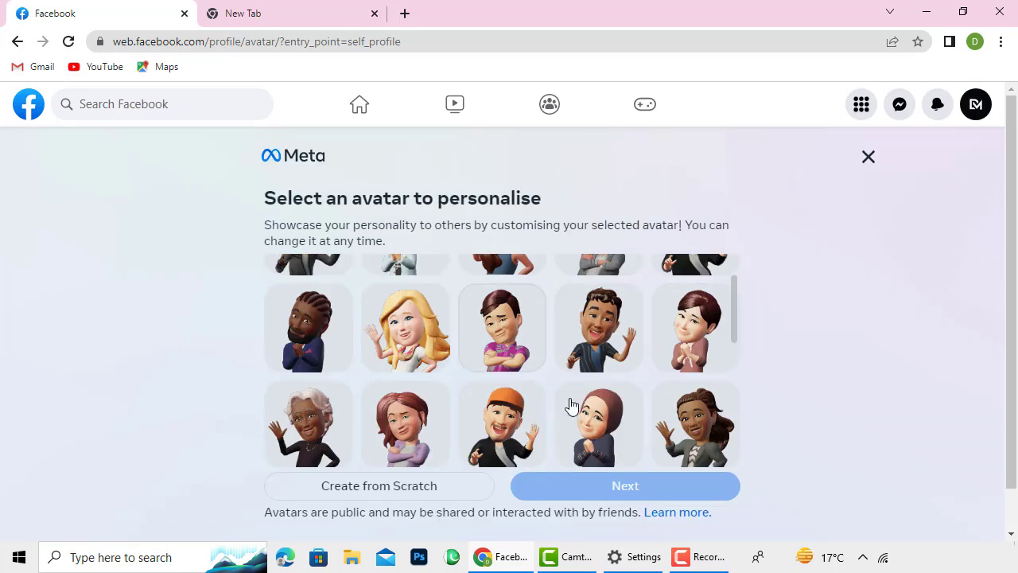
scroll(506, 305, "up", 1)
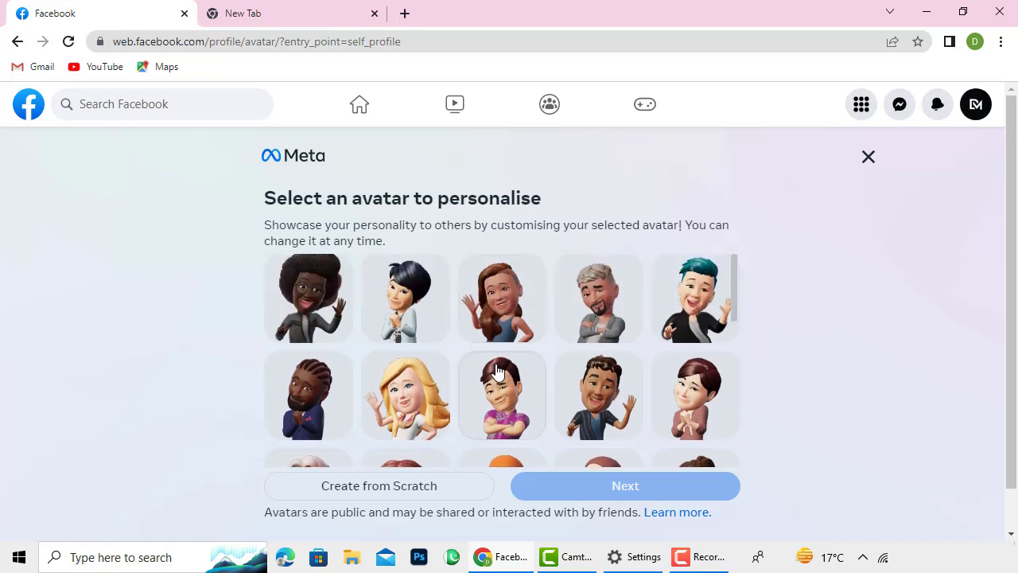
left_click(397, 393)
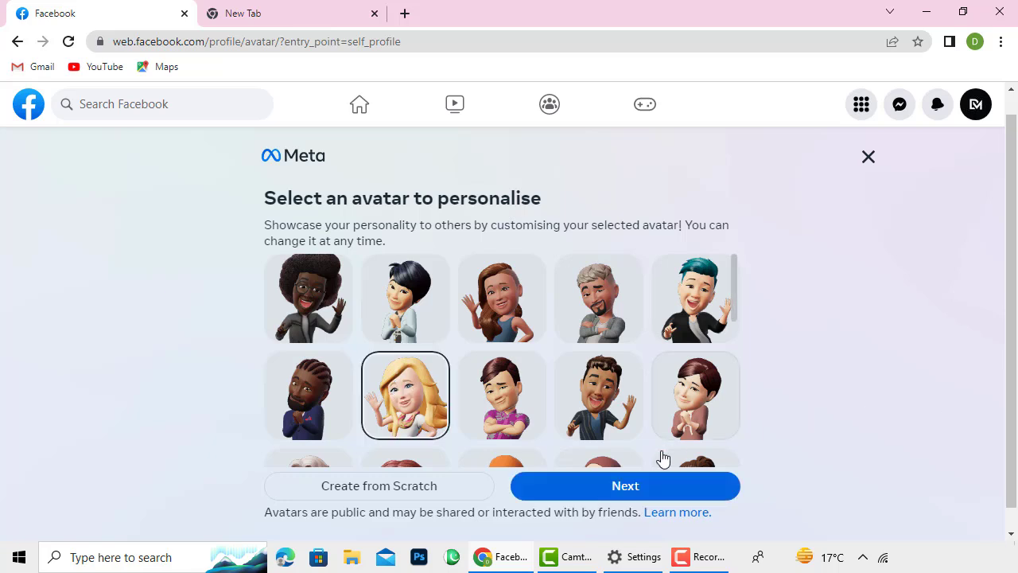
left_click(627, 489)
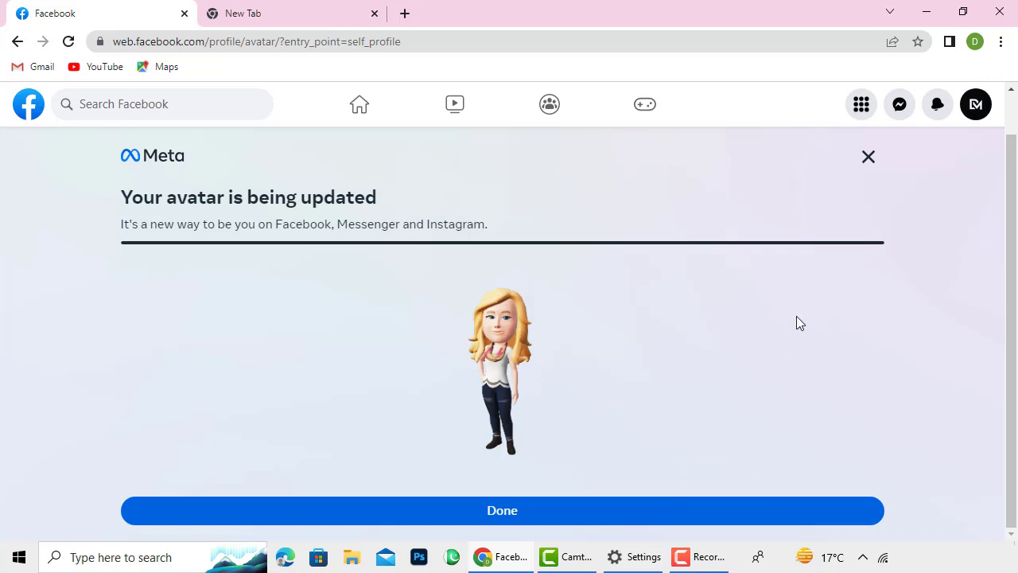
left_click(856, 167)
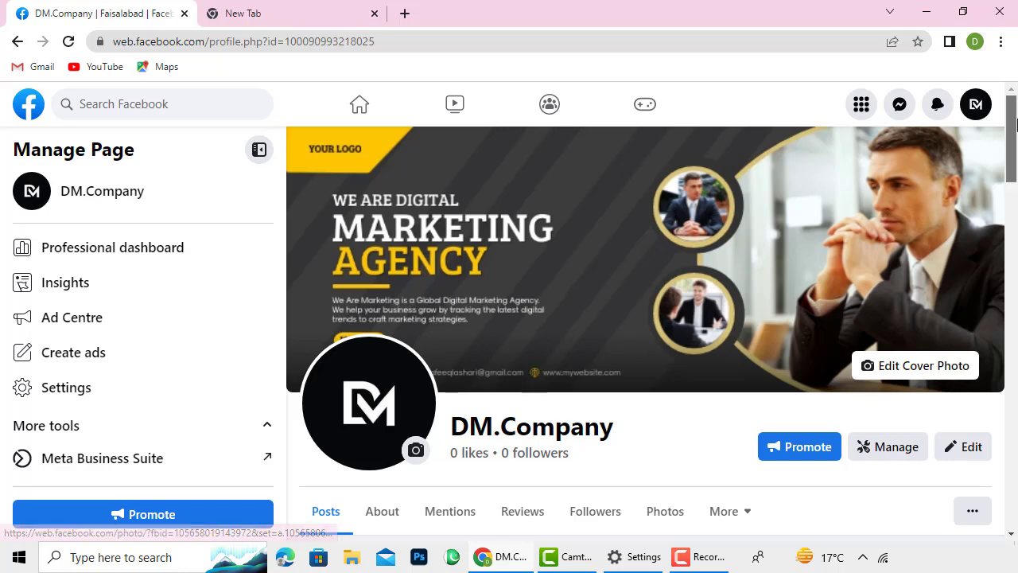
Step: Reopen the DM.Company page details for editing and start adding a bio
scroll(974, 191, "down", 2)
left_click(961, 231)
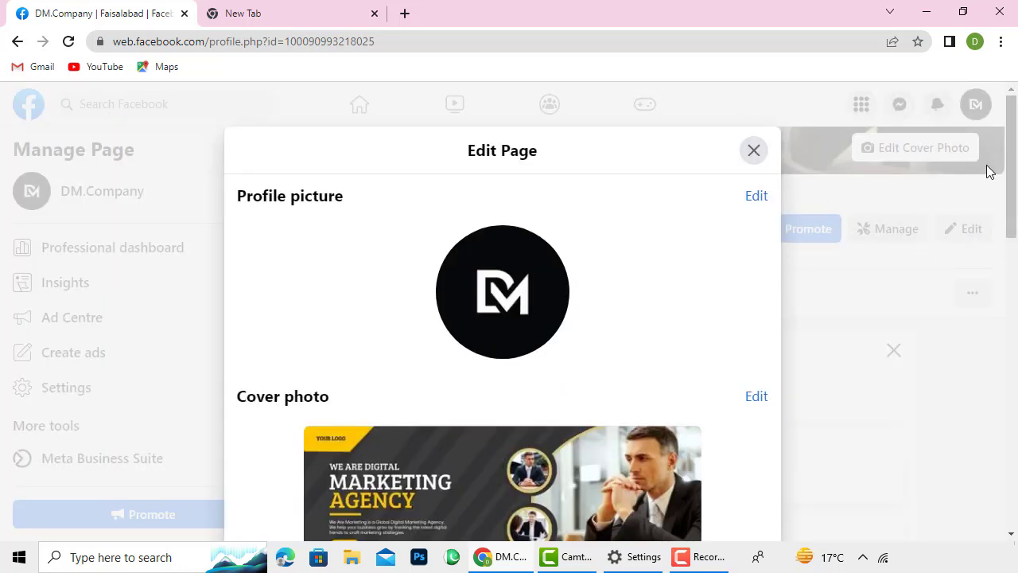
scroll(899, 375, "down", 7)
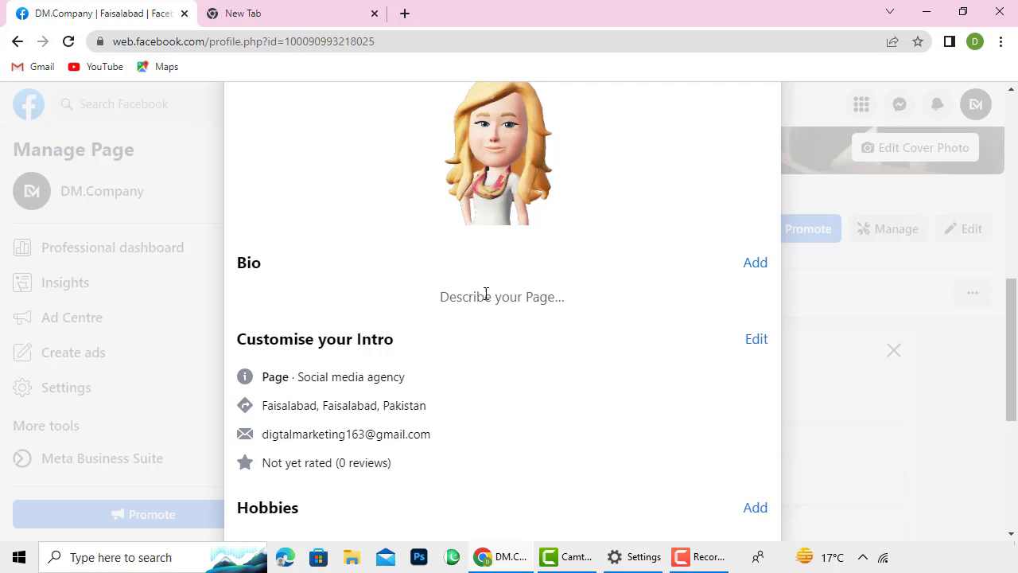
left_click(752, 265)
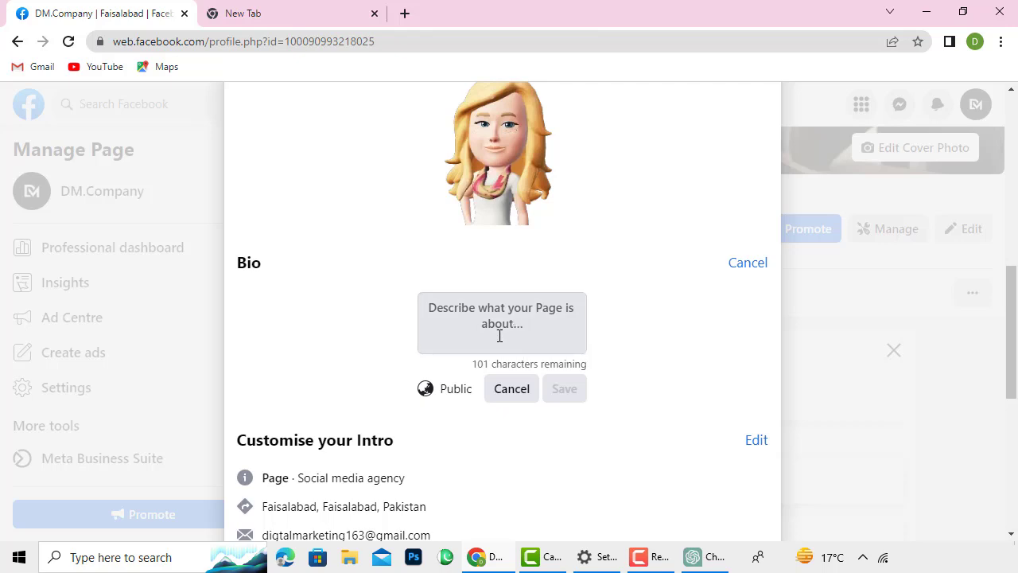
Step: Switch to ChatGPT and submit the prompt: write a Facebook page description in the "digital marketing company"
left_click(703, 561)
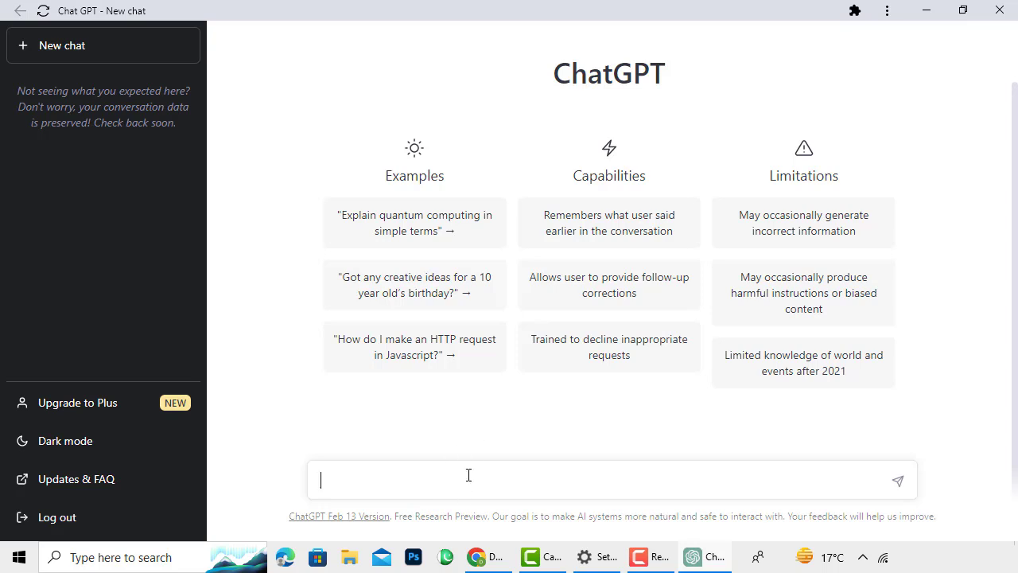
type("write")
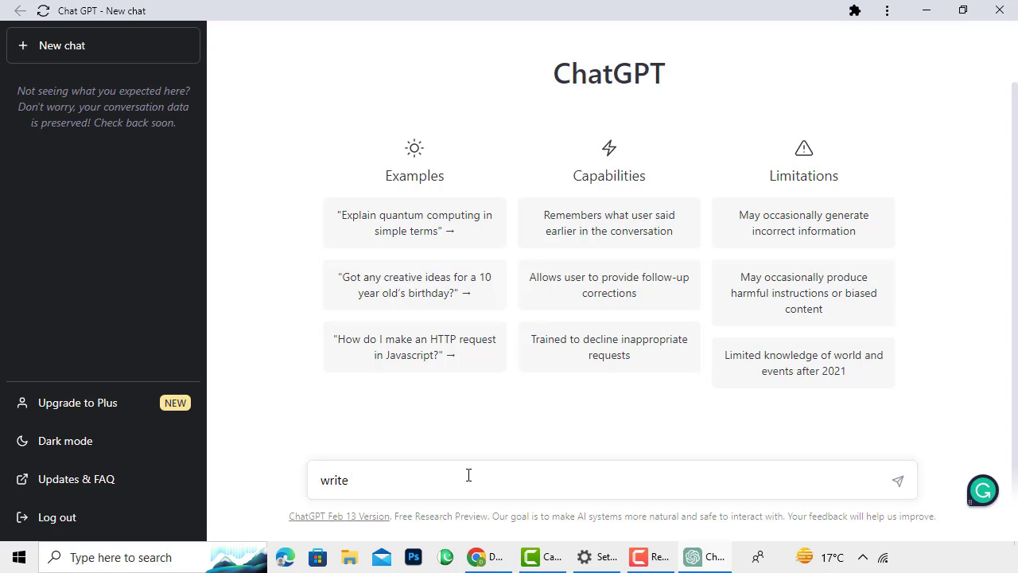
type("Facebook page description in digital marketing company")
left_click(584, 480)
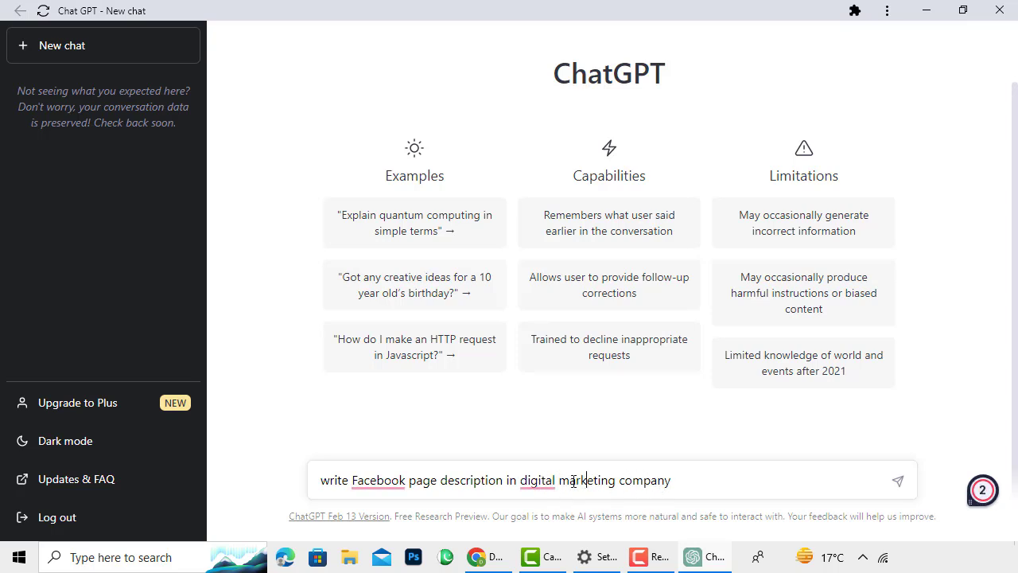
mouse_move(538, 480)
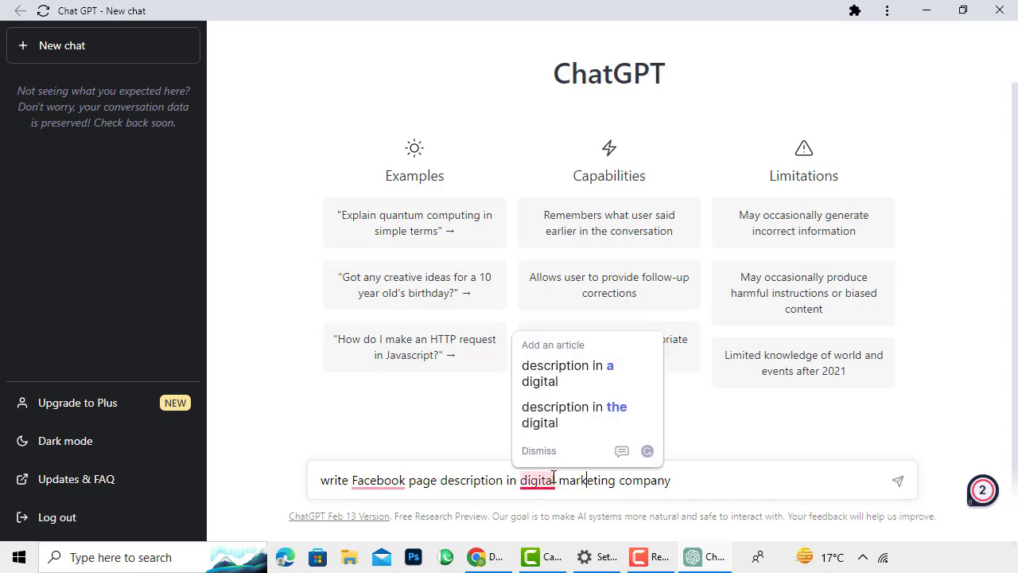
left_click(546, 422)
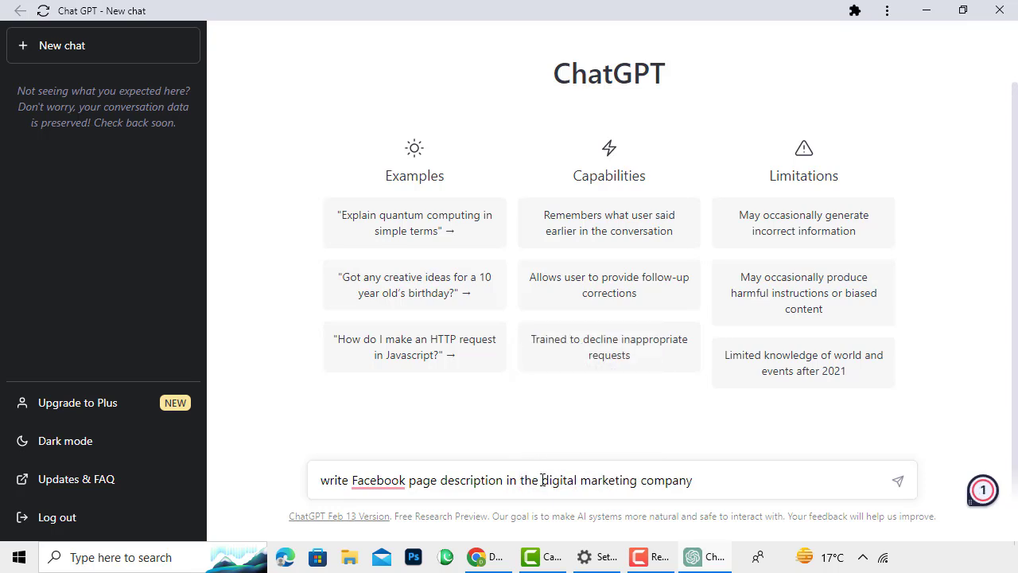
left_click(542, 480)
type("\"")
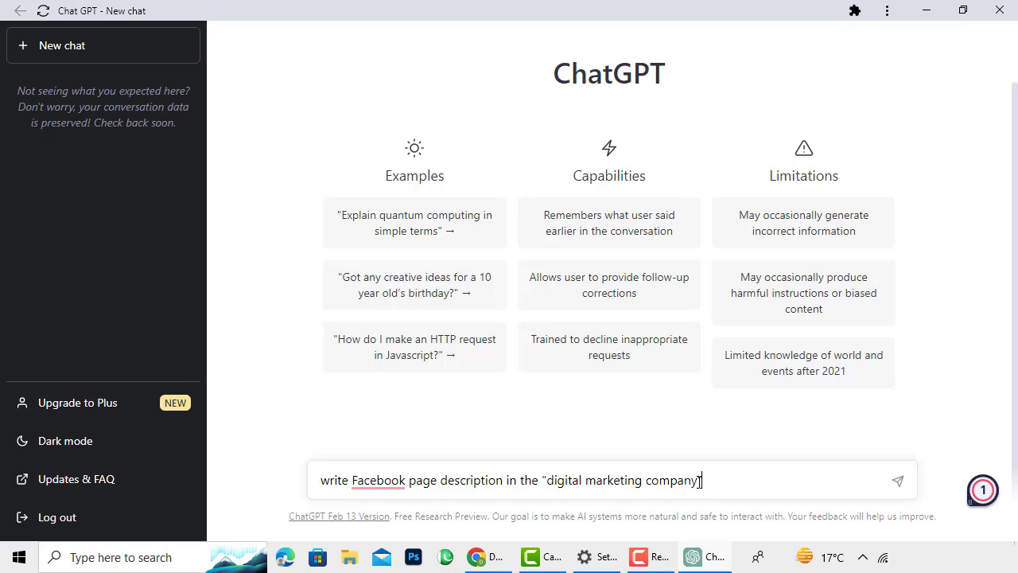
mouse_move(388, 477)
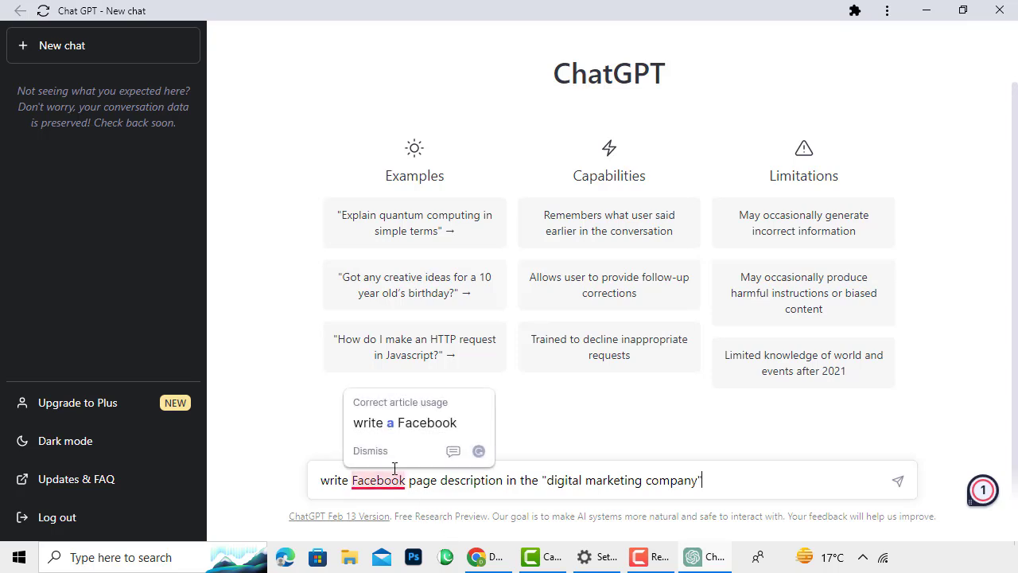
left_click(388, 436)
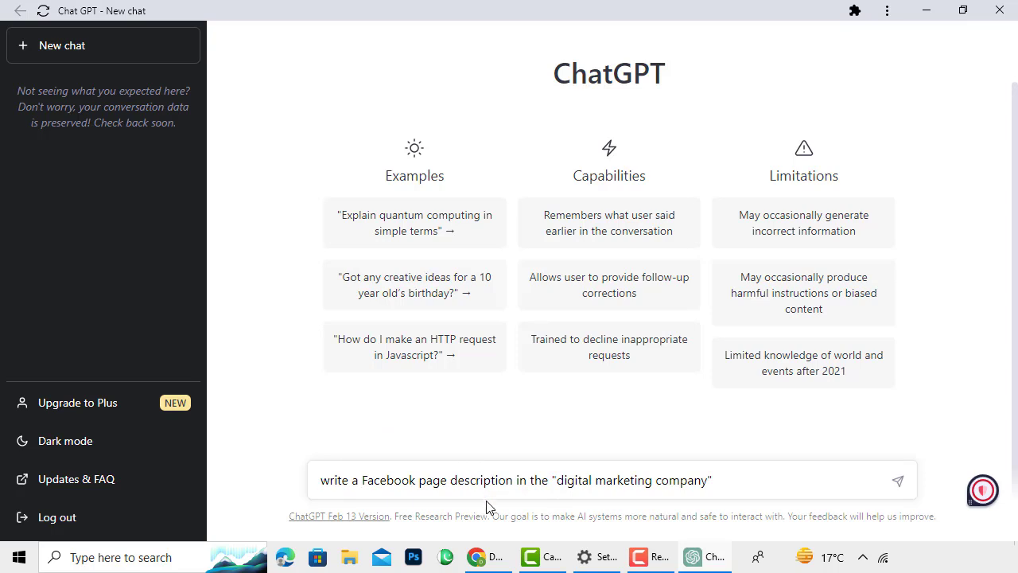
left_click(901, 483)
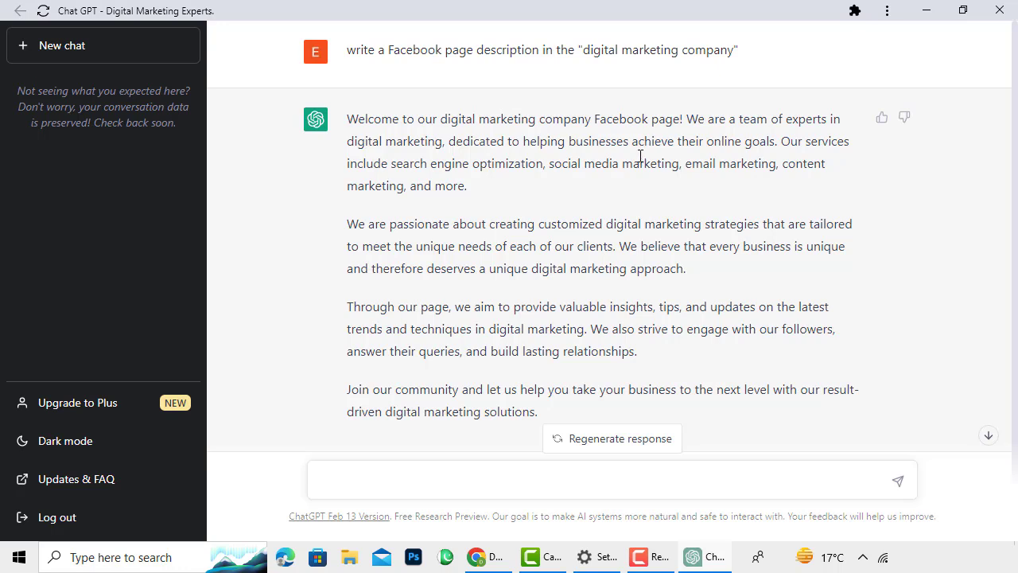
Step: Edit the submitted prompt to request a 100-character Facebook page description and resubmit it
left_click(881, 53)
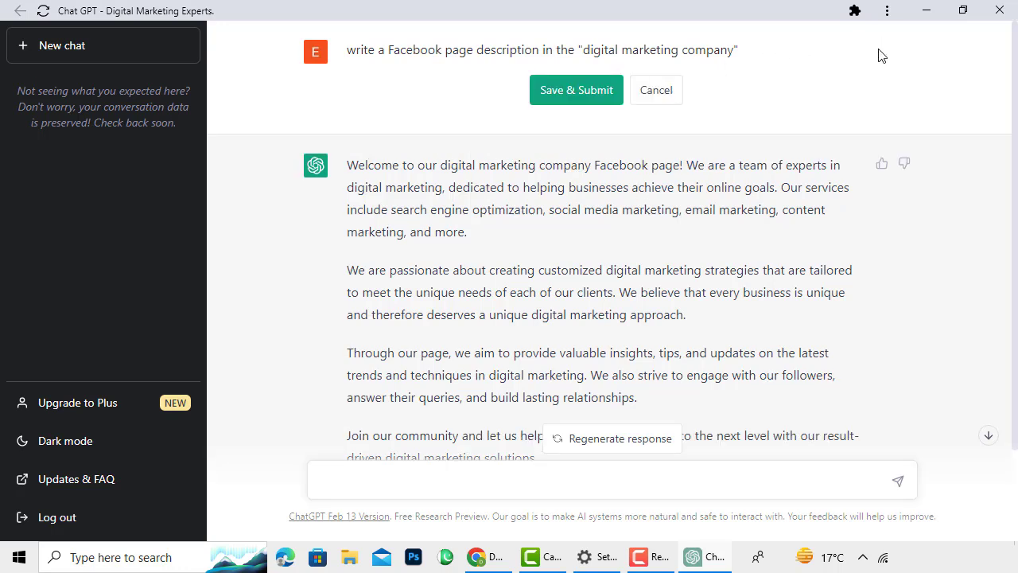
left_click(388, 51)
type("100 character")
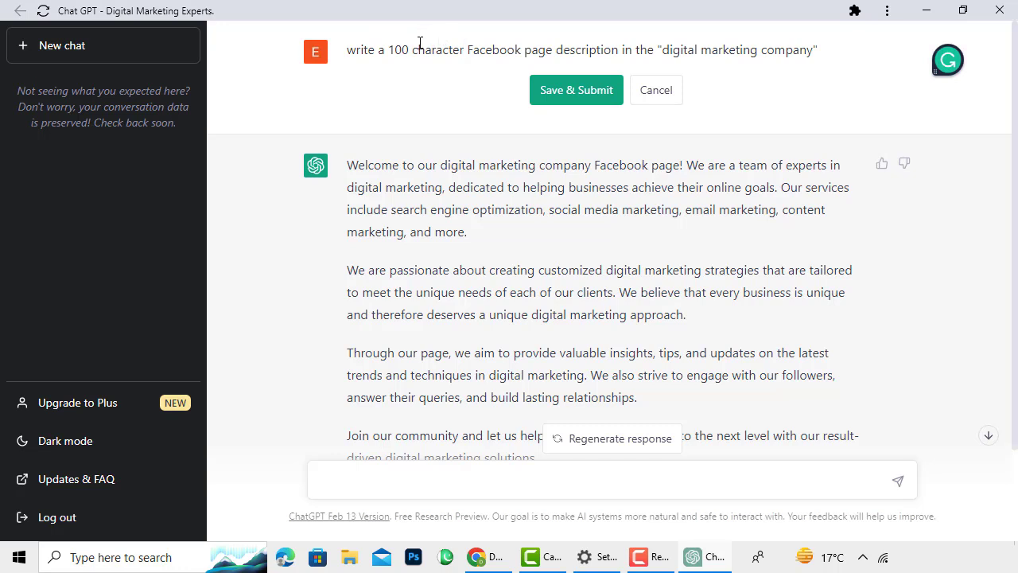
mouse_move(417, 54)
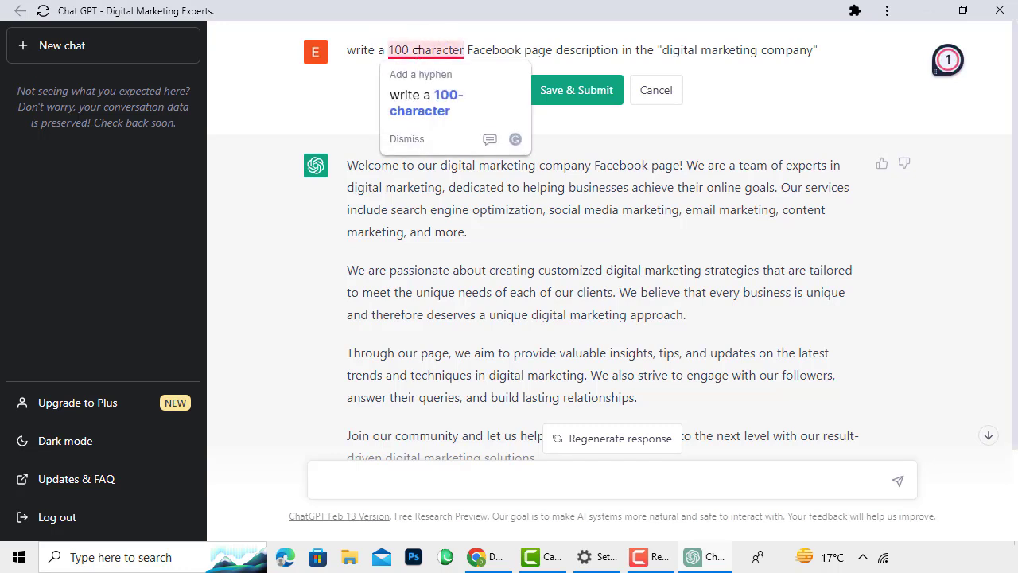
left_click(416, 96)
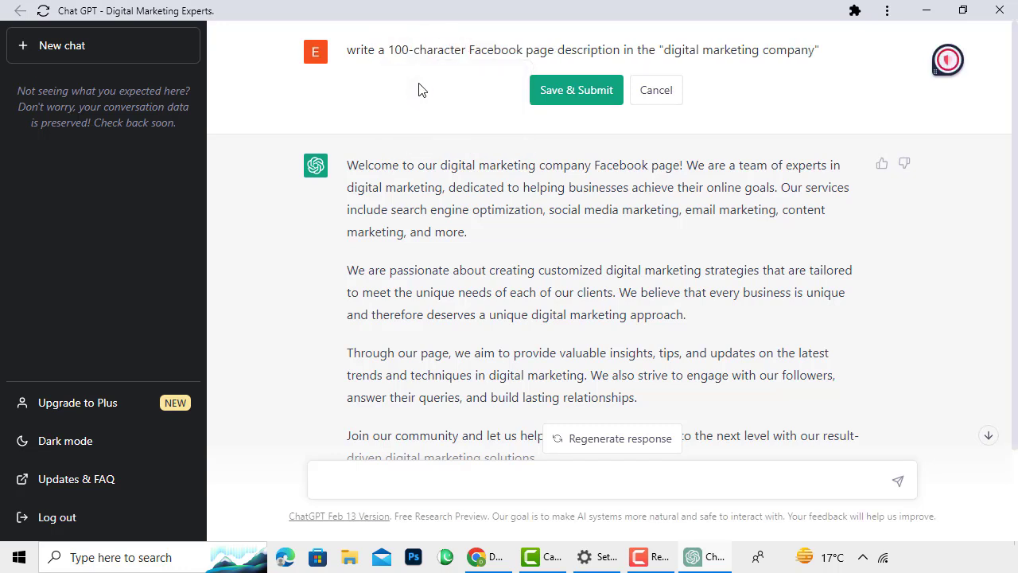
left_click(540, 99)
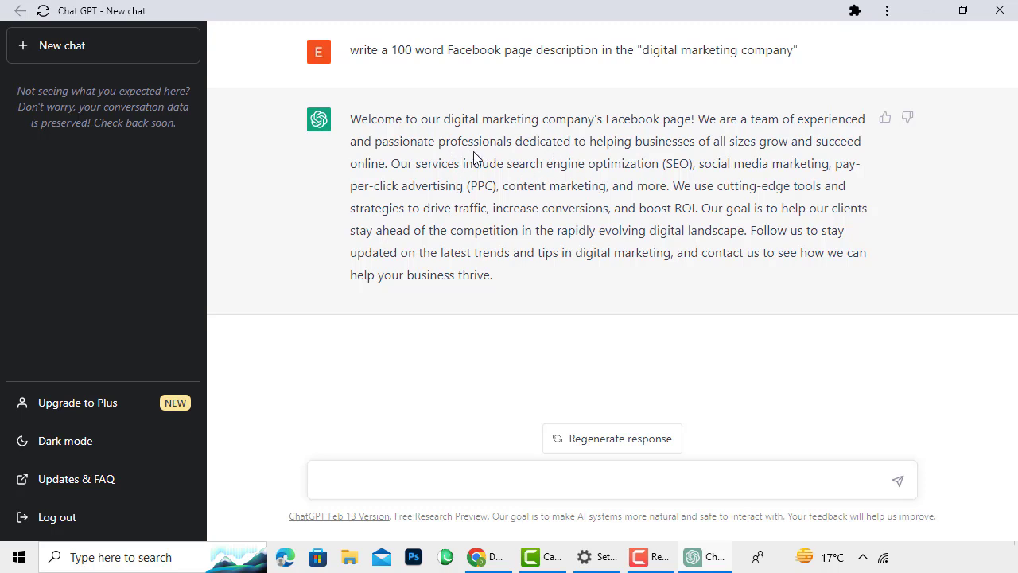
Step: Try using the full generated ChatGPT description as the bio of the Facebook page, and review the pasted text
left_click_drag(347, 118, 498, 282)
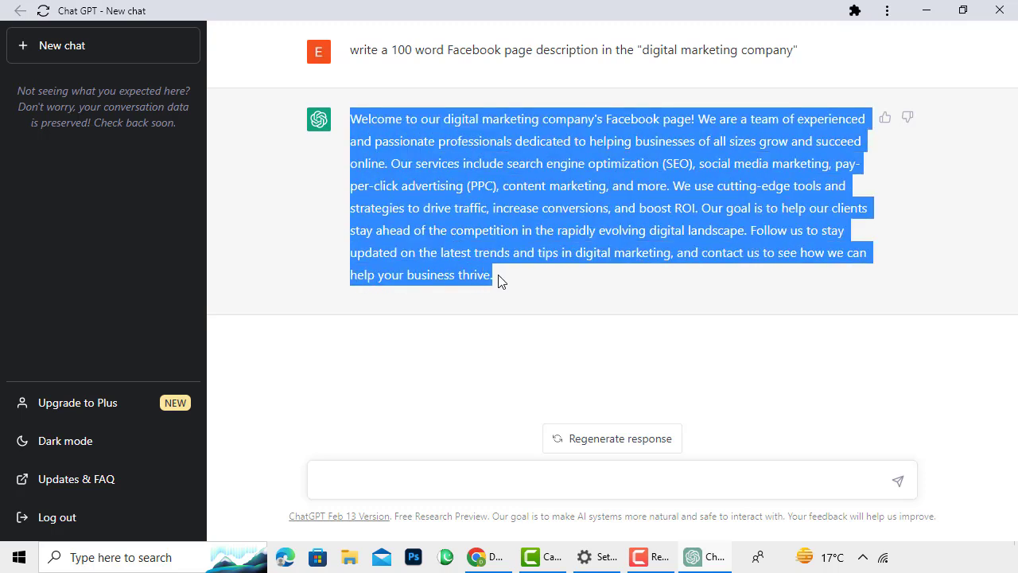
right_click(467, 246)
left_click(496, 257)
left_click(477, 559)
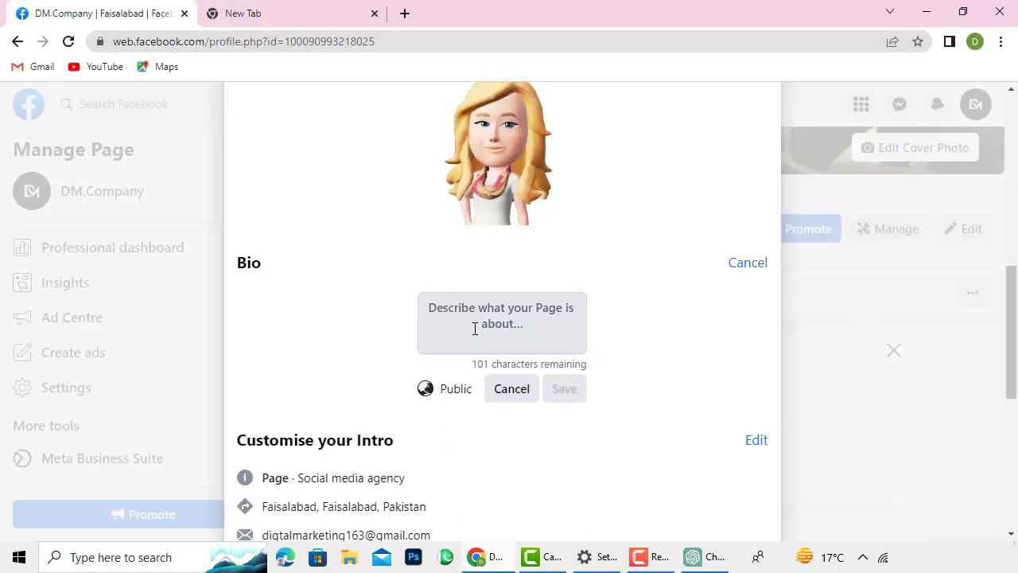
right_click(476, 323)
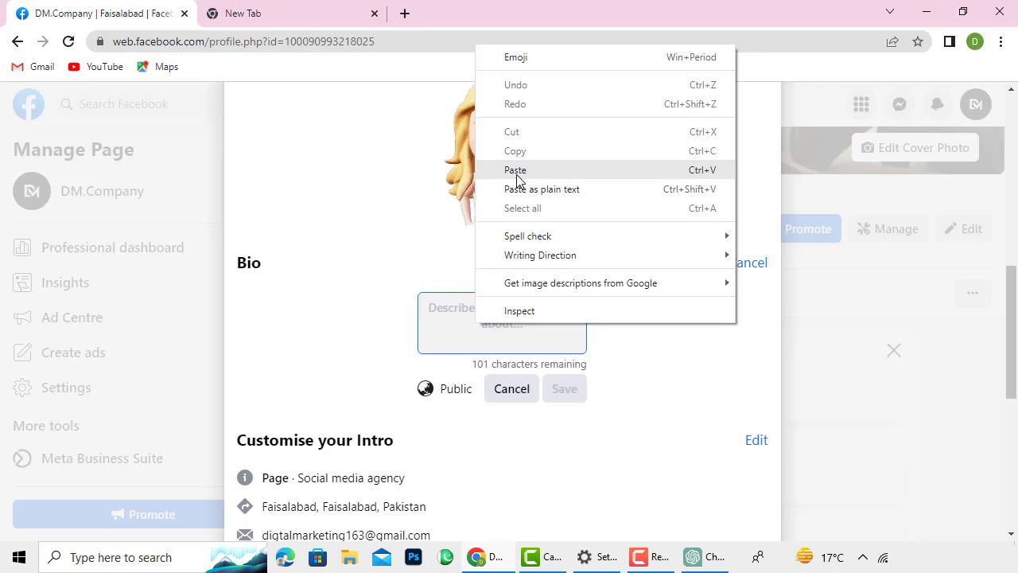
left_click(516, 170)
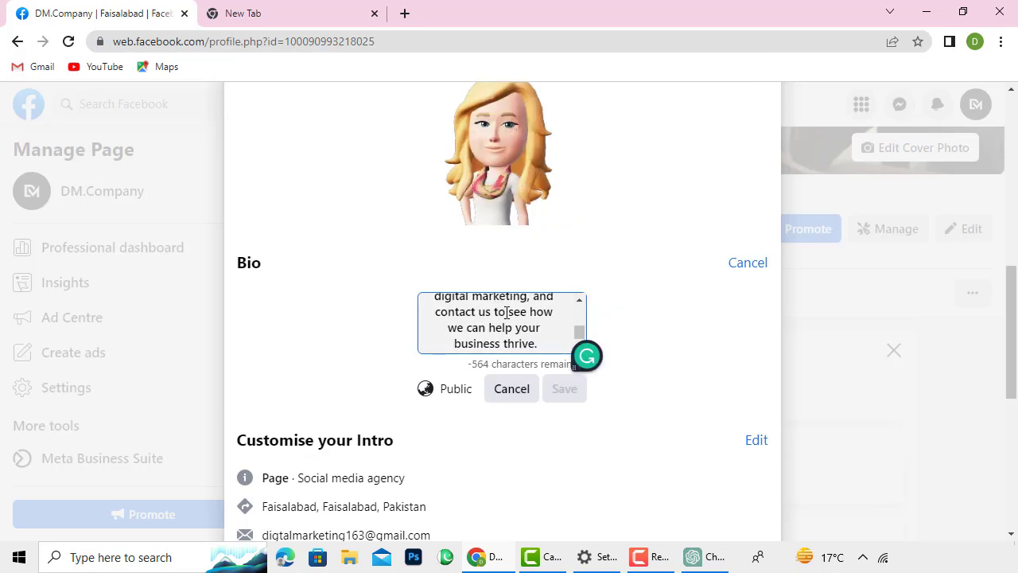
scroll(514, 328, "up", 3)
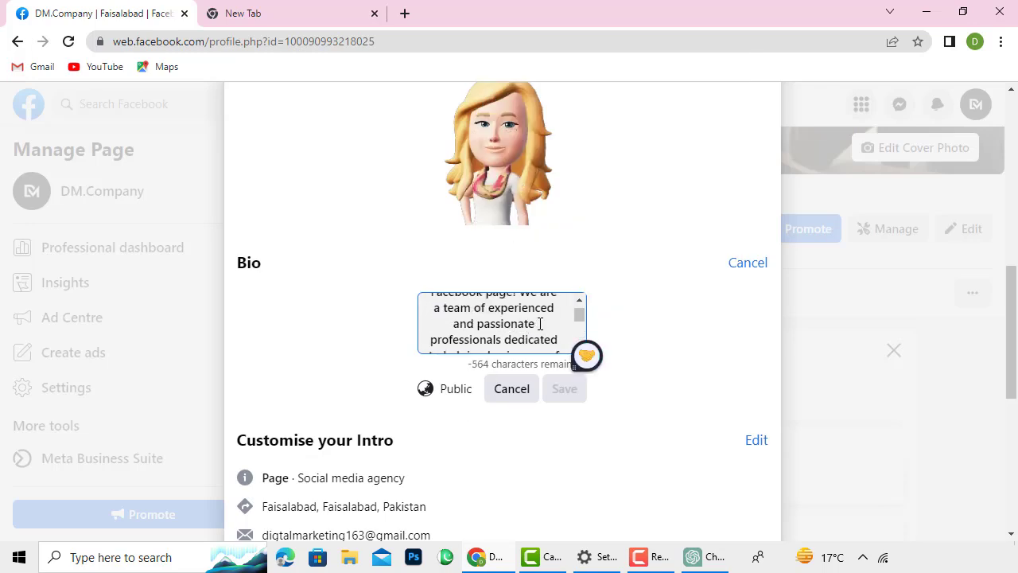
scroll(524, 327, "down", 3)
left_click(454, 380)
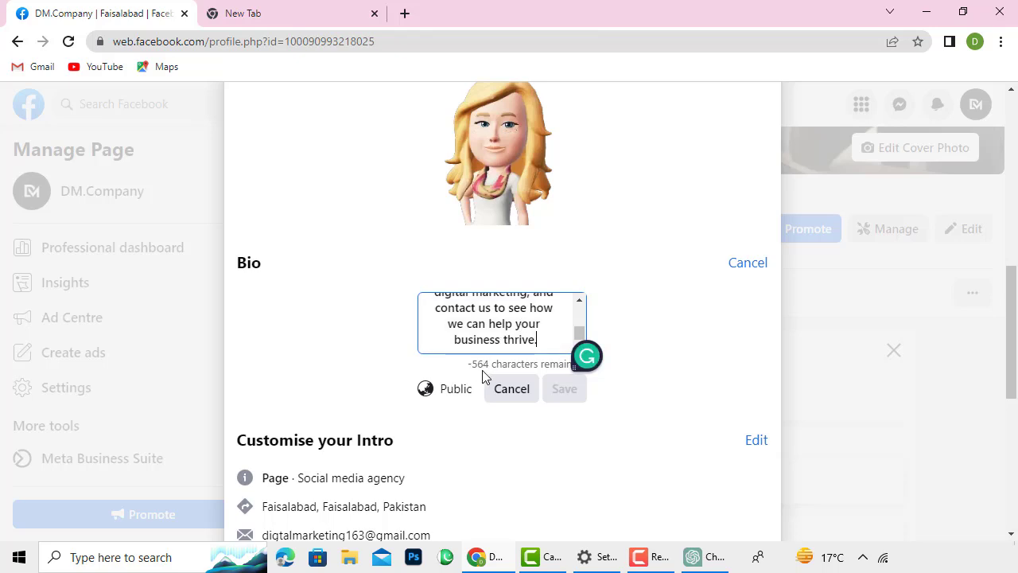
Step: Return to ChatGPT and copy only the opening sentences of the generated description, through "grow and succeed online."
left_click(692, 557)
left_click(532, 304)
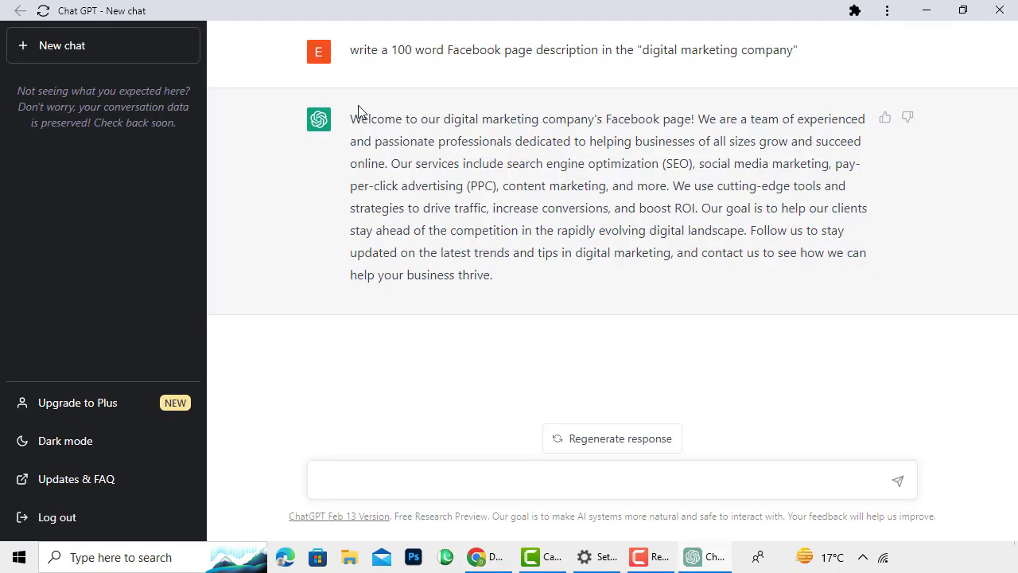
left_click_drag(352, 117, 389, 164)
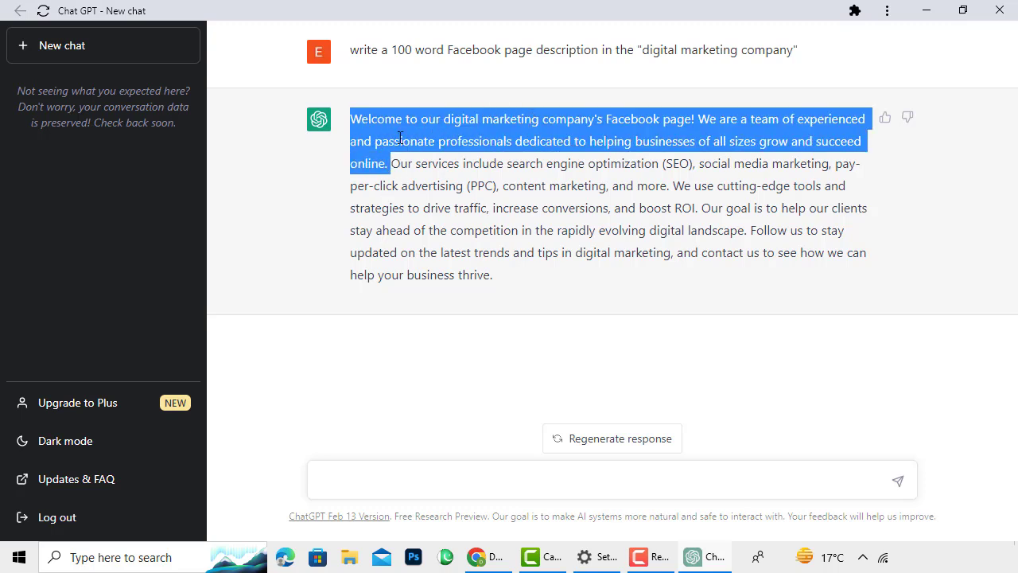
right_click(483, 120)
left_click(527, 137)
Step: Switch back to Facebook, replace the bio with "Welcome to our digital marketing company's Facebook page!" and save it
left_click(498, 562)
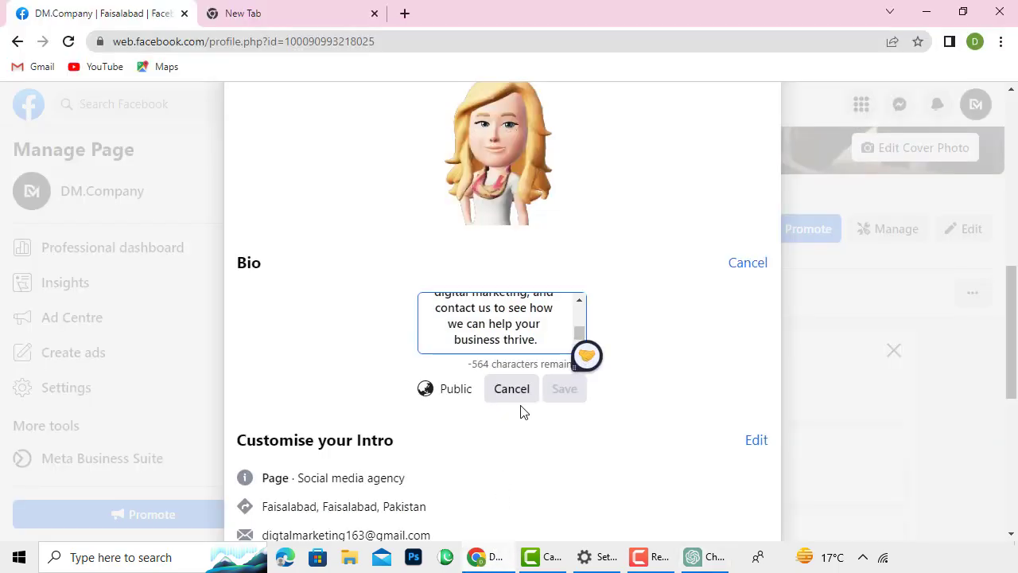
key("ctrl+a")
right_click(529, 313)
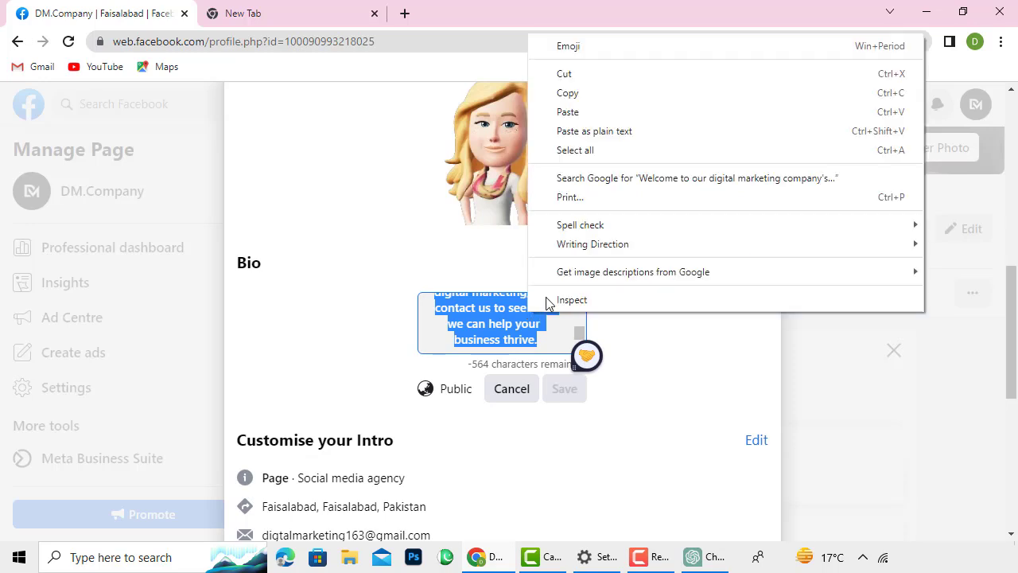
left_click(569, 112)
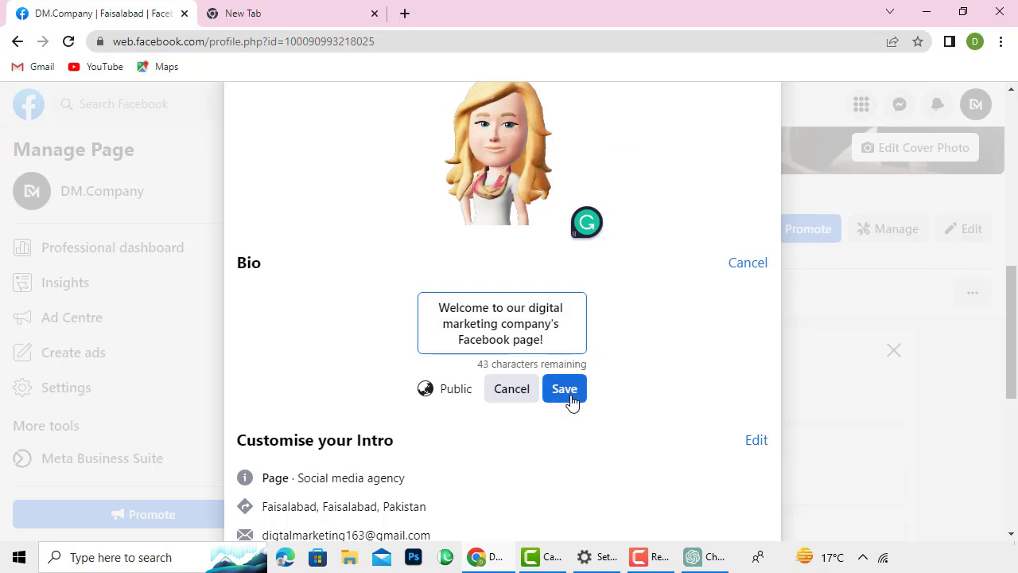
left_click(564, 390)
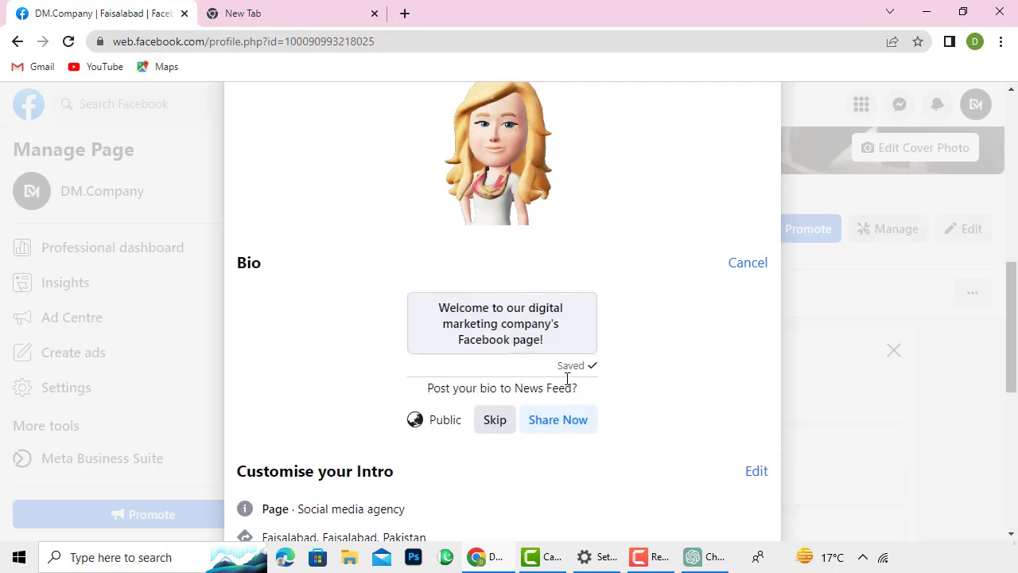
Step: Add Reading to the page's hobbies and save the selection
left_click_drag(1011, 291, 1015, 364)
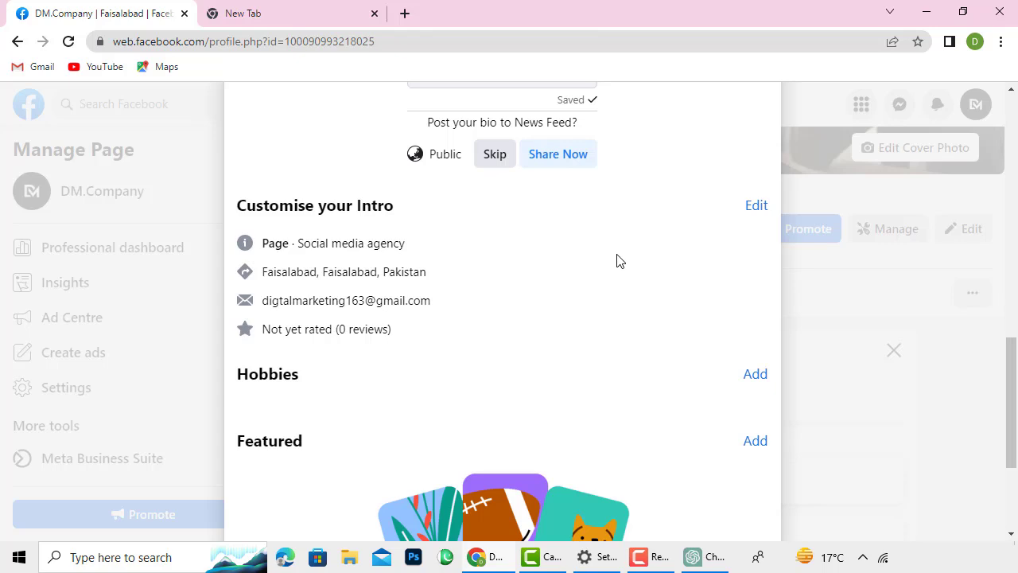
left_click_drag(1011, 358, 1014, 418)
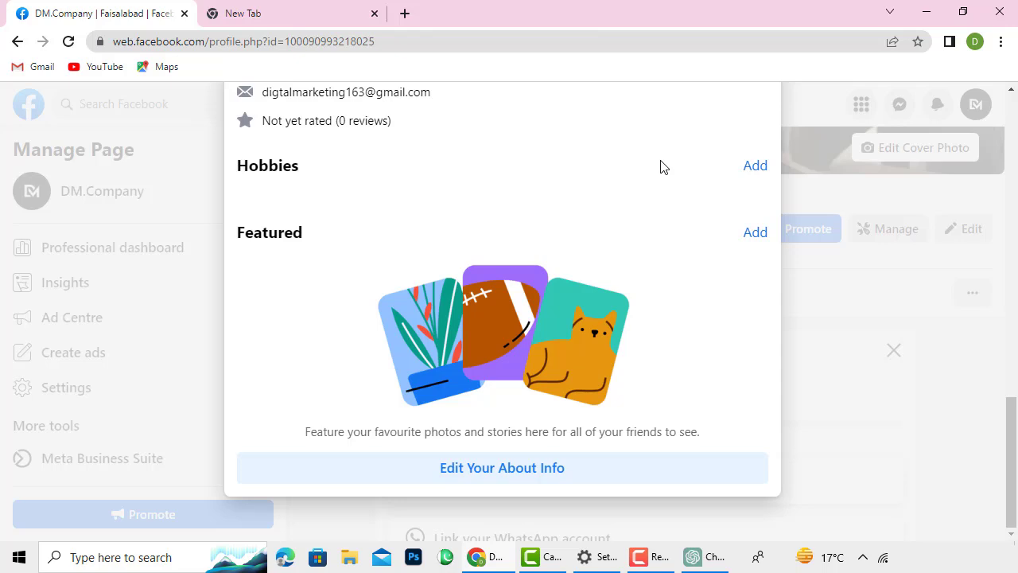
left_click(746, 171)
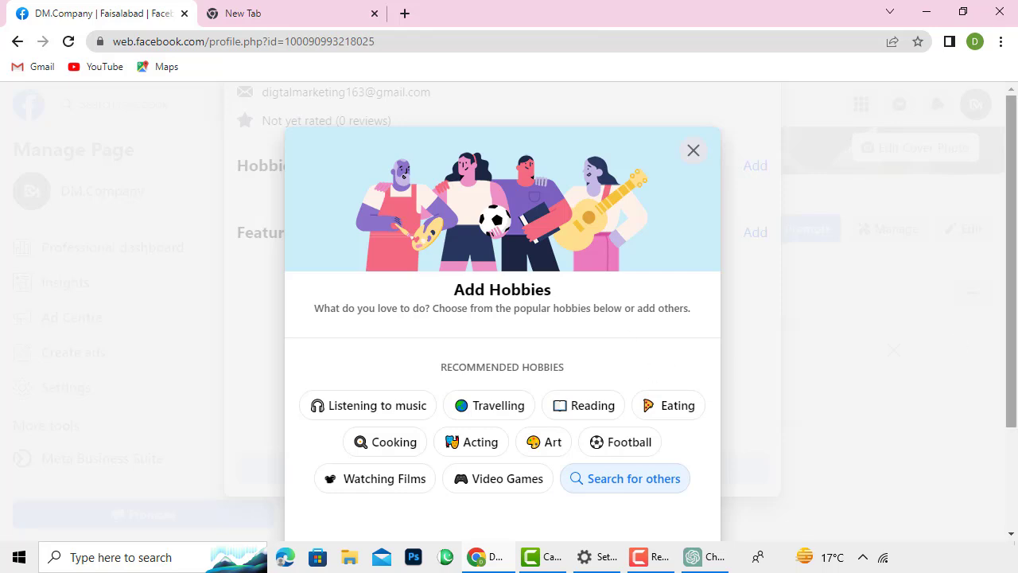
scroll(620, 331, "down", 2)
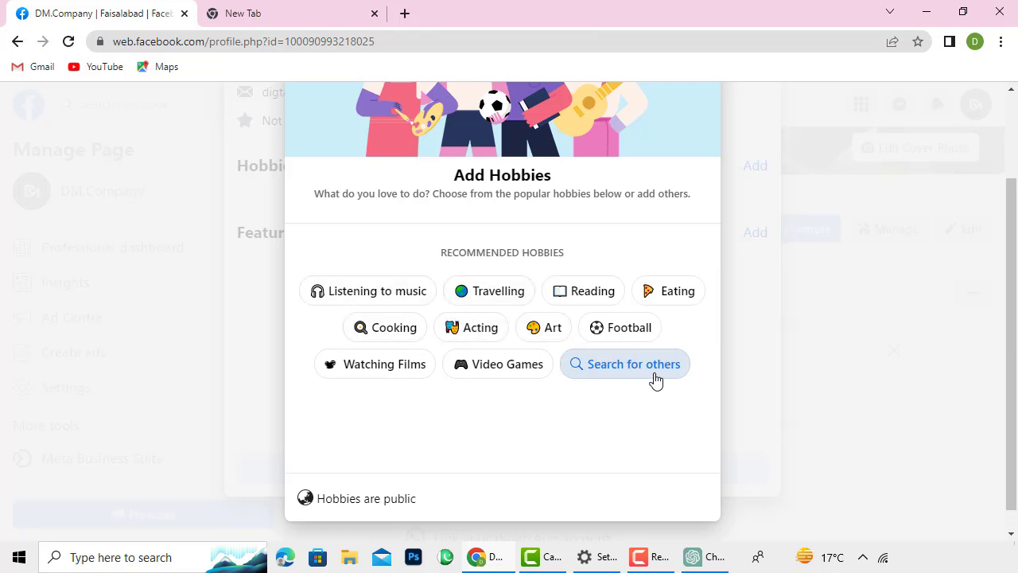
left_click(575, 298)
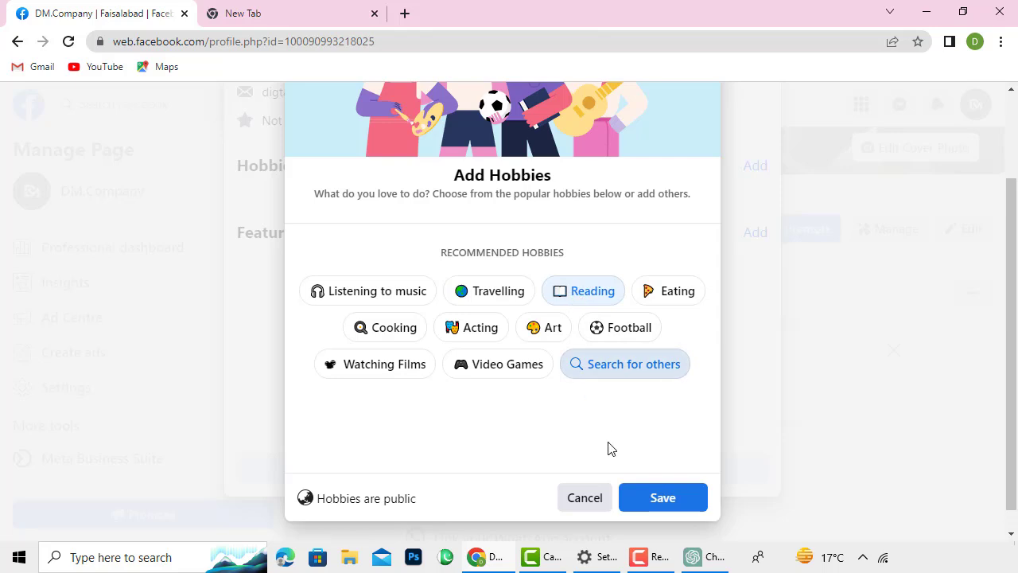
left_click(689, 504)
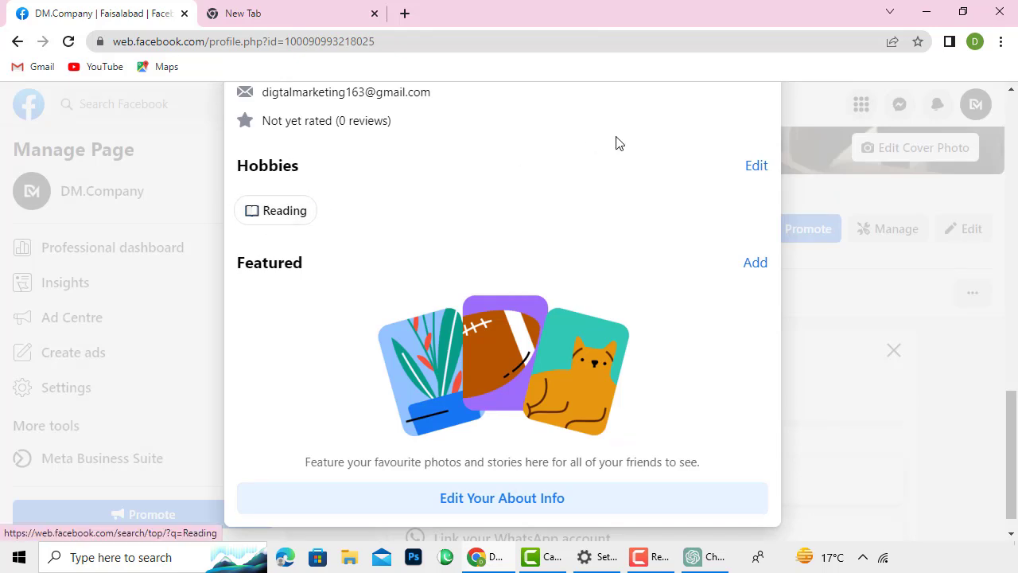
Step: Reopen the page's hobbies selection to check the chosen hobby, and close it without making changes
left_click(754, 167)
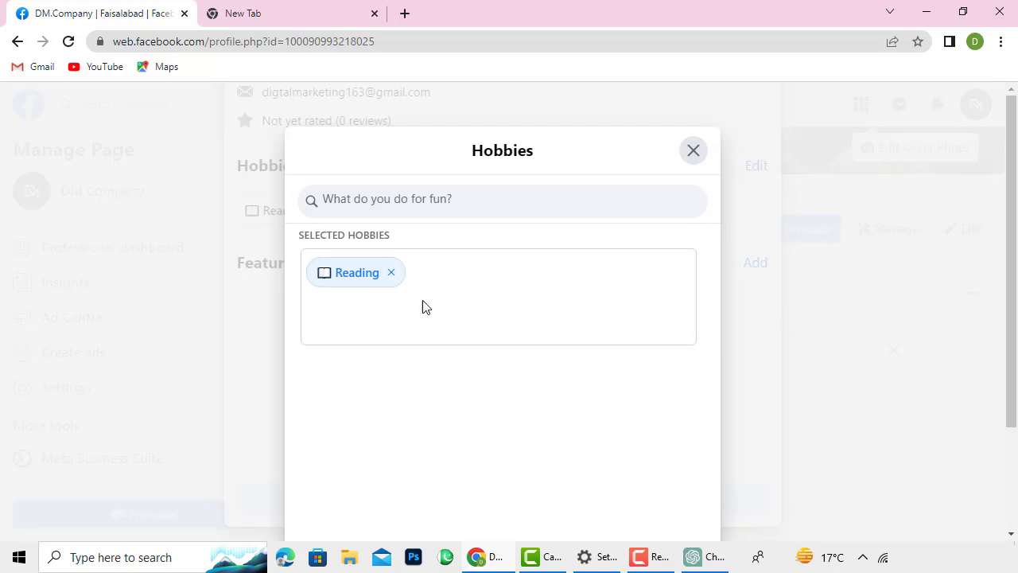
key("Escape")
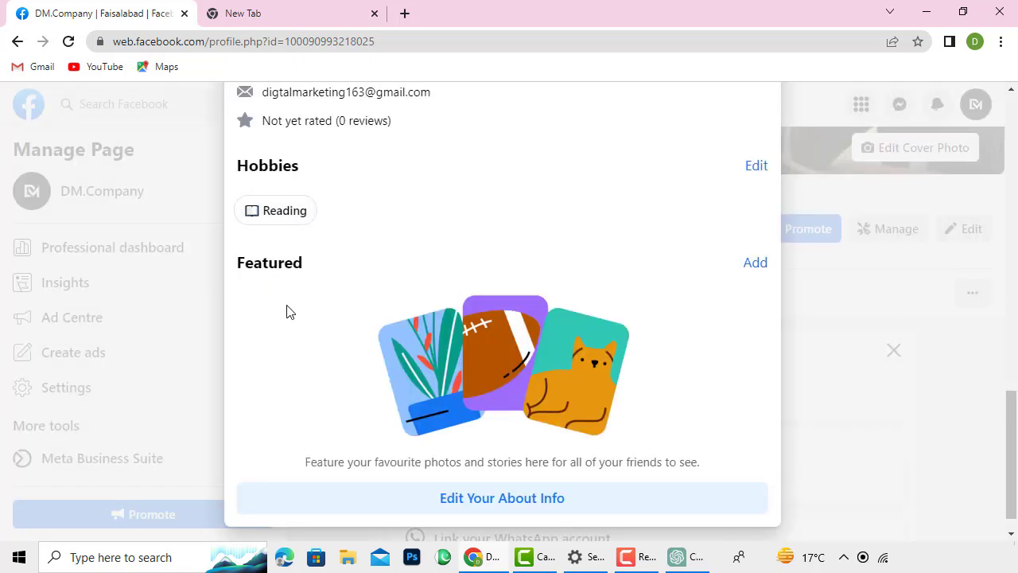
left_click(751, 264)
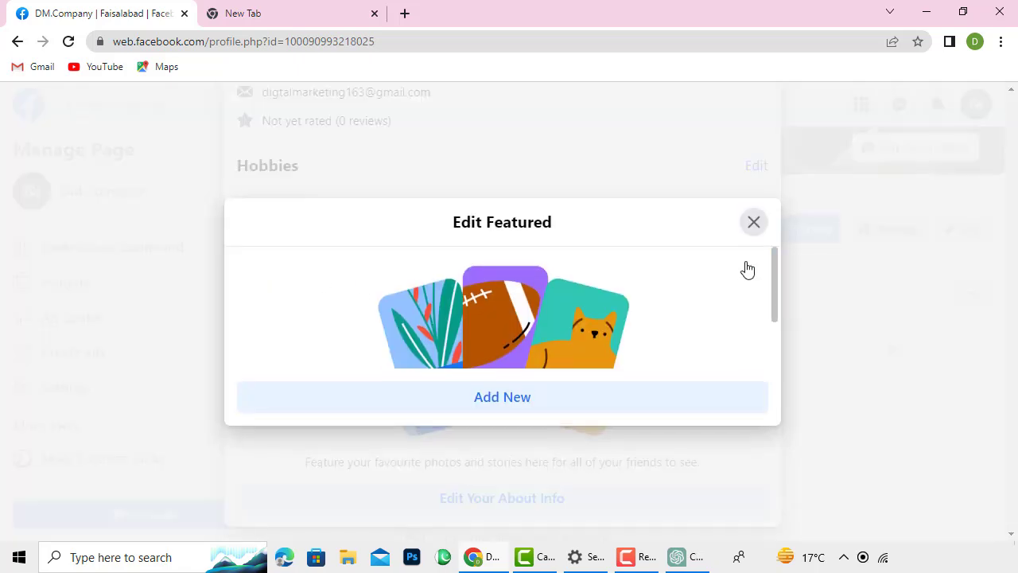
left_click(535, 398)
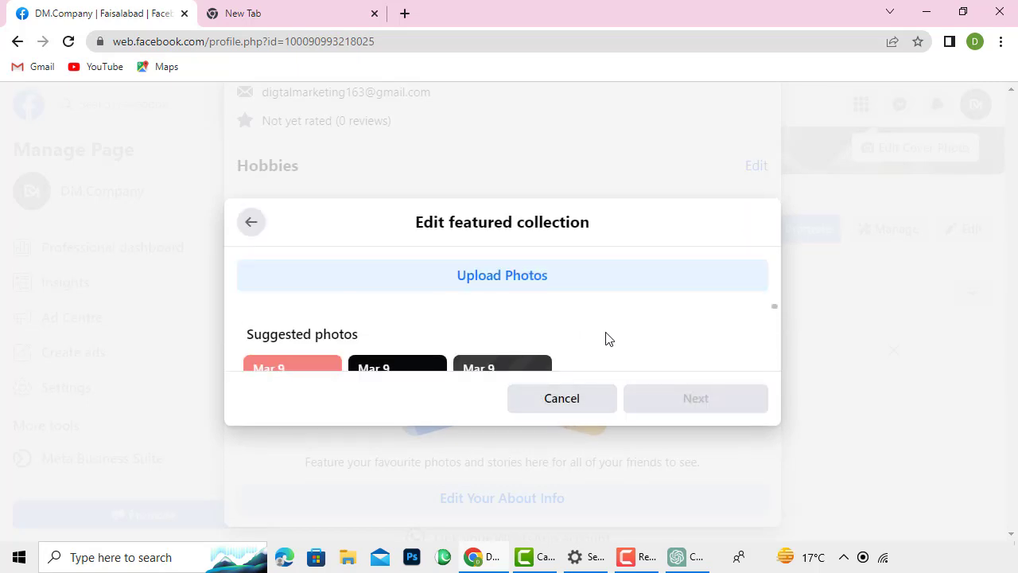
scroll(555, 315, "down", 5)
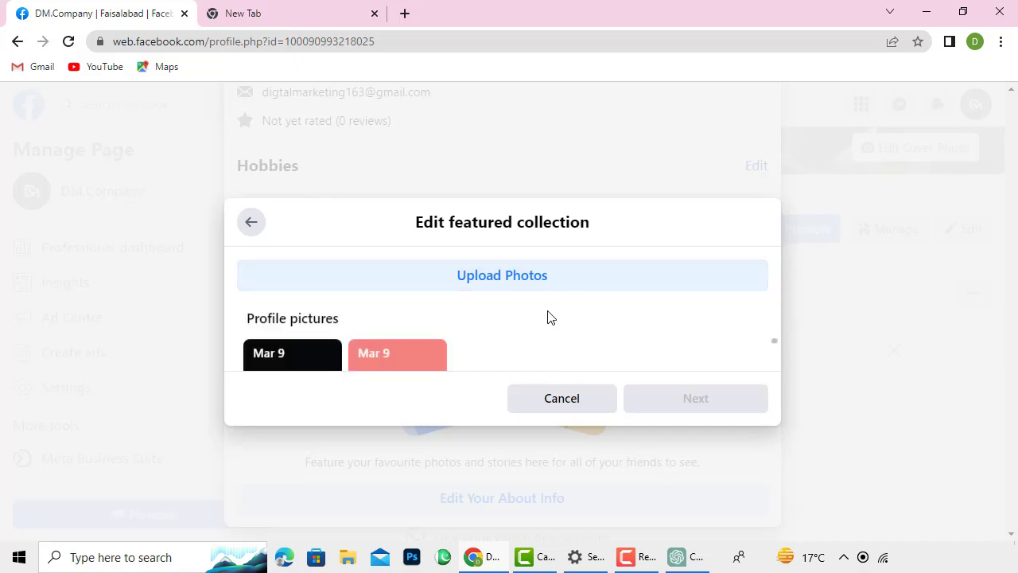
left_click(325, 350)
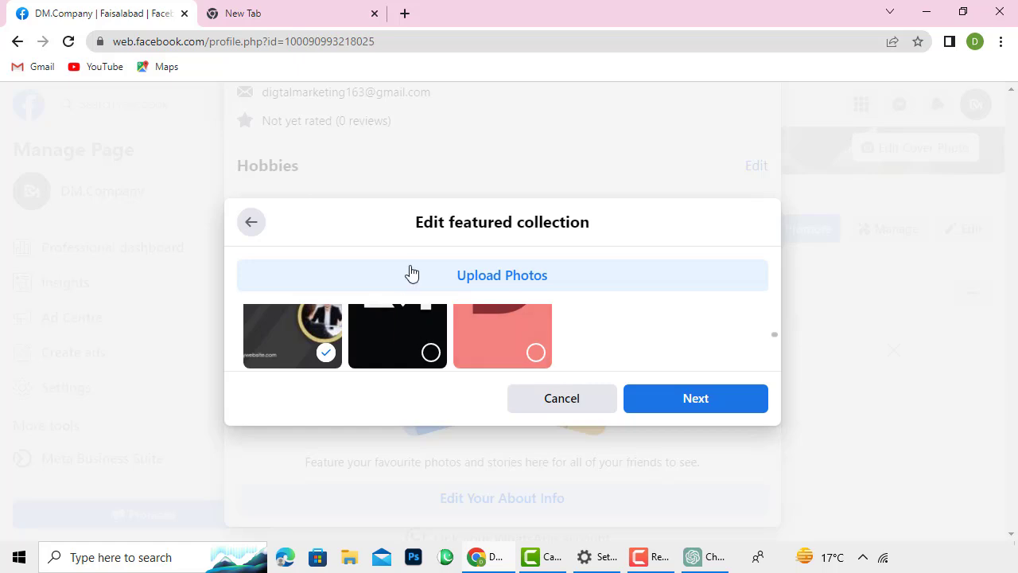
left_click(255, 226)
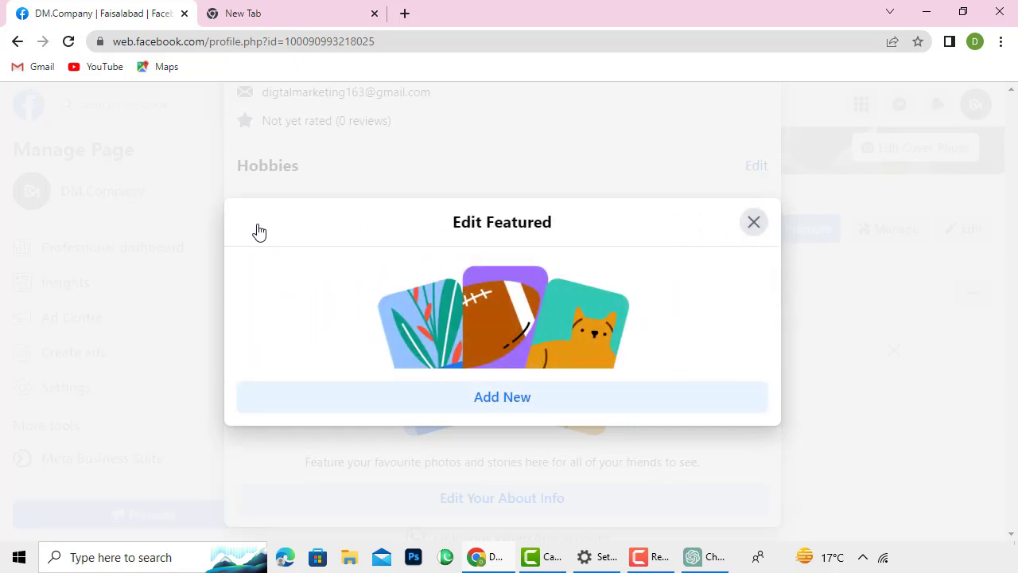
left_click(755, 224)
scroll(666, 321, "up", 10)
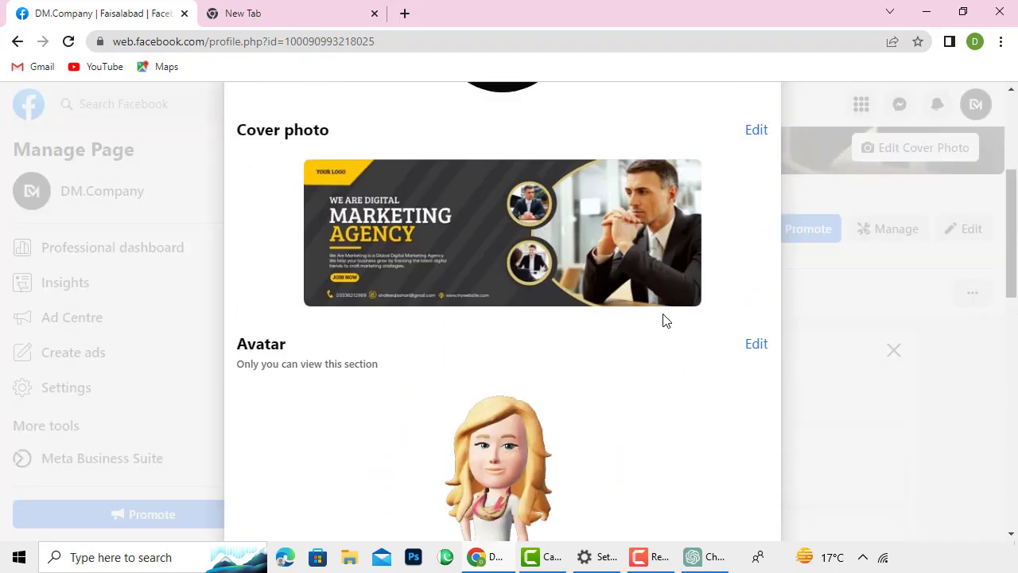
scroll(666, 321, "down", 10)
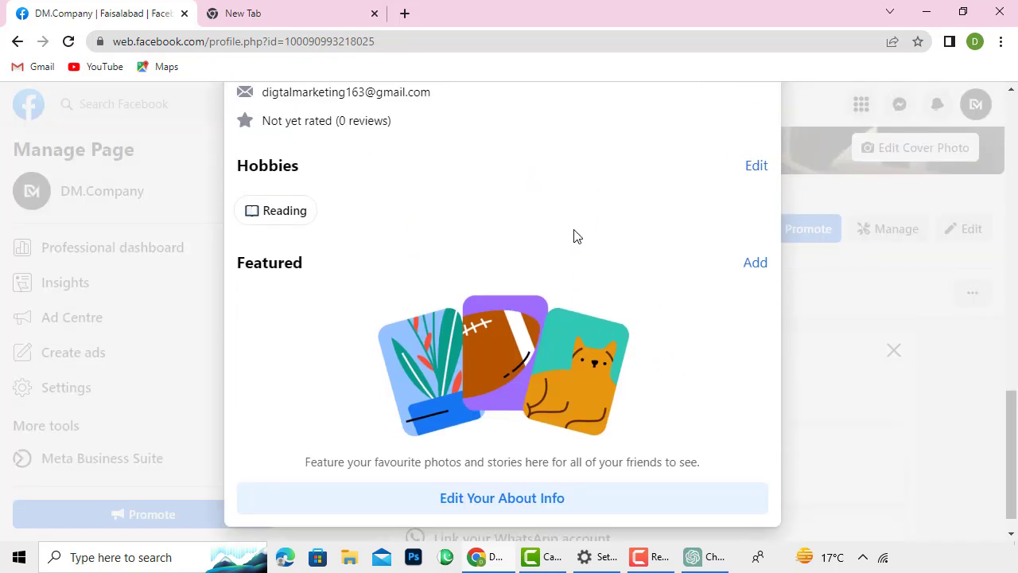
scroll(574, 234, "up", 5)
scroll(573, 229, "down", 5)
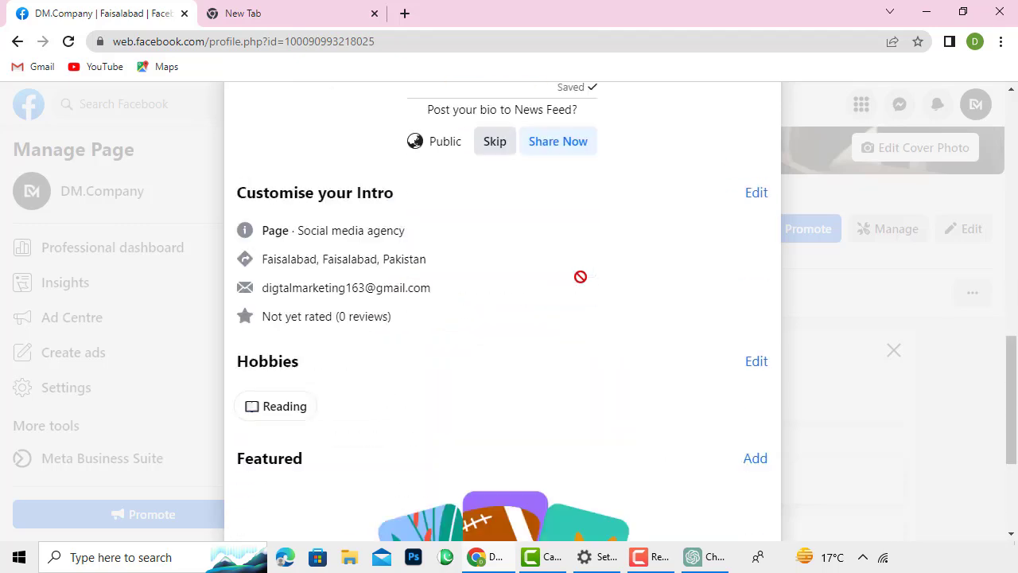
left_click_drag(1016, 451, 1007, 220)
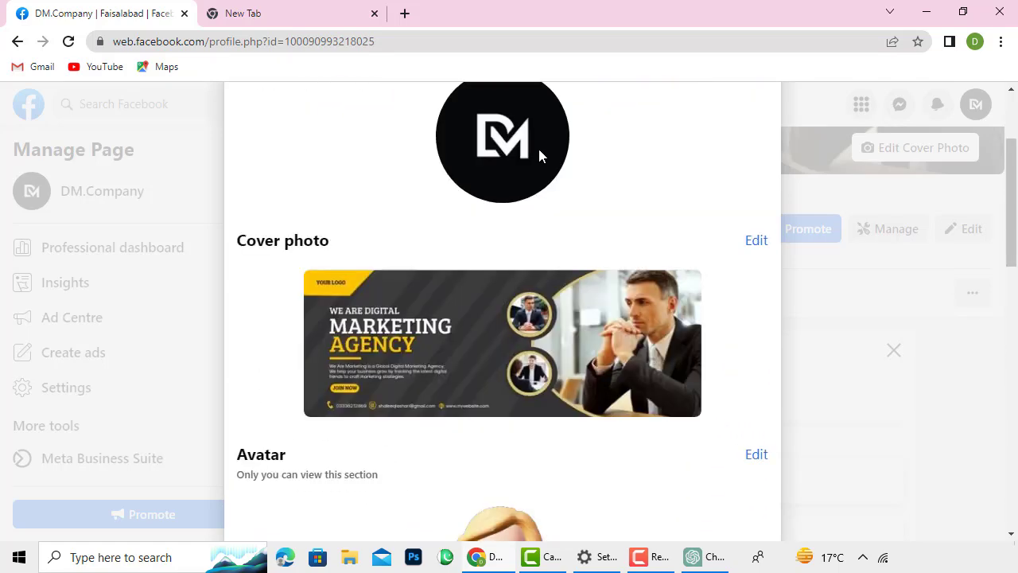